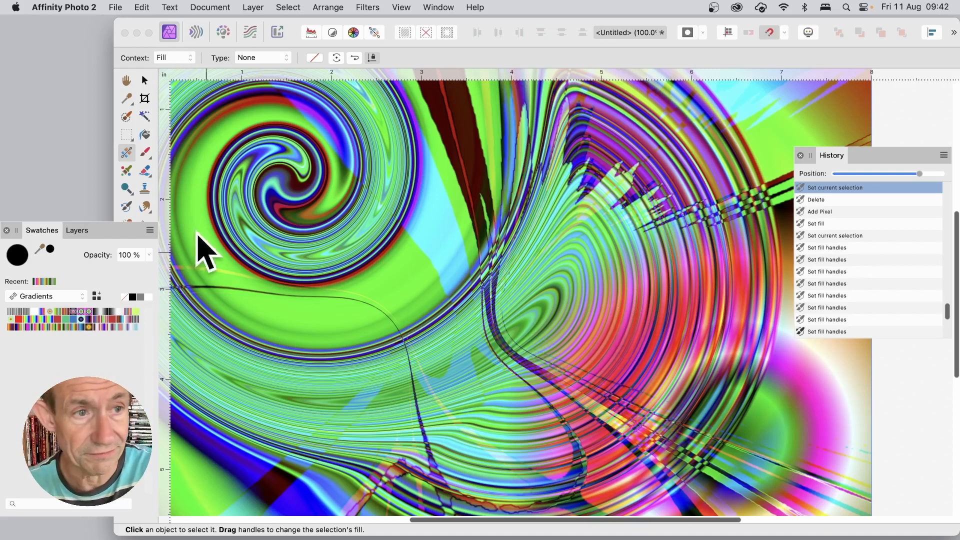
# Step: Delete the existing pixel layer and add a new empty pixel layer
pyautogui.click(145, 81)
pyautogui.press('Delete')
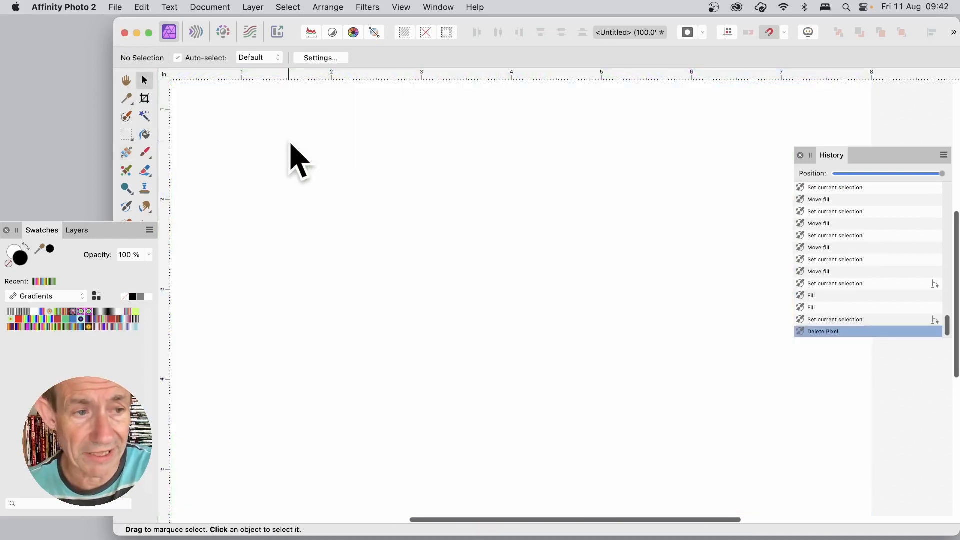
pyautogui.click(253, 7)
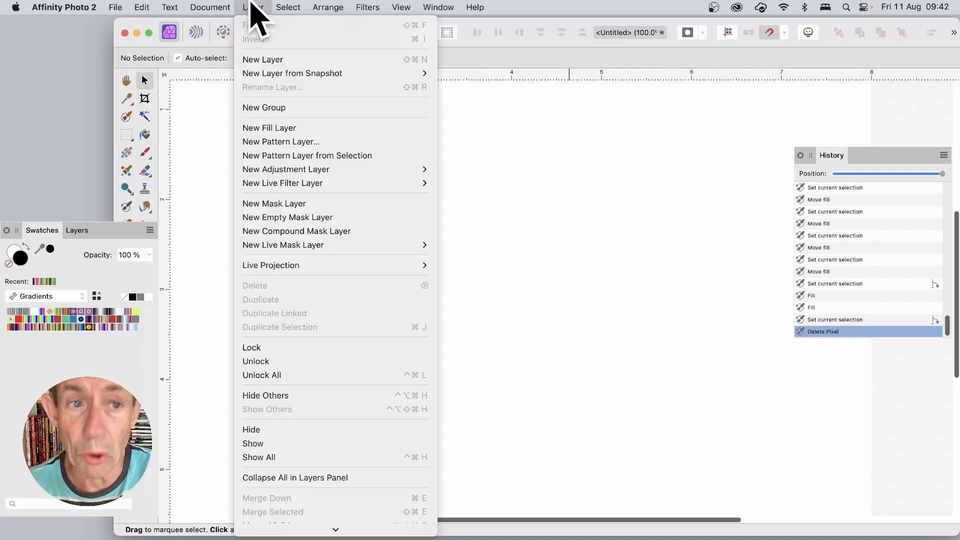
pyautogui.click(277, 60)
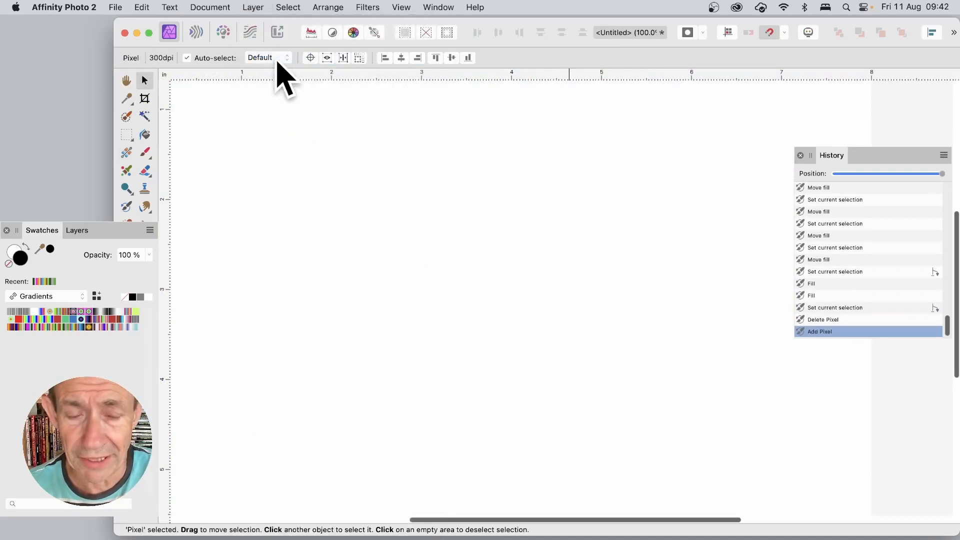
# Step: Fill the layer with an elliptical gradient from the Gradients swatches and adjust its handles into a tilted oval
pyautogui.click(126, 153)
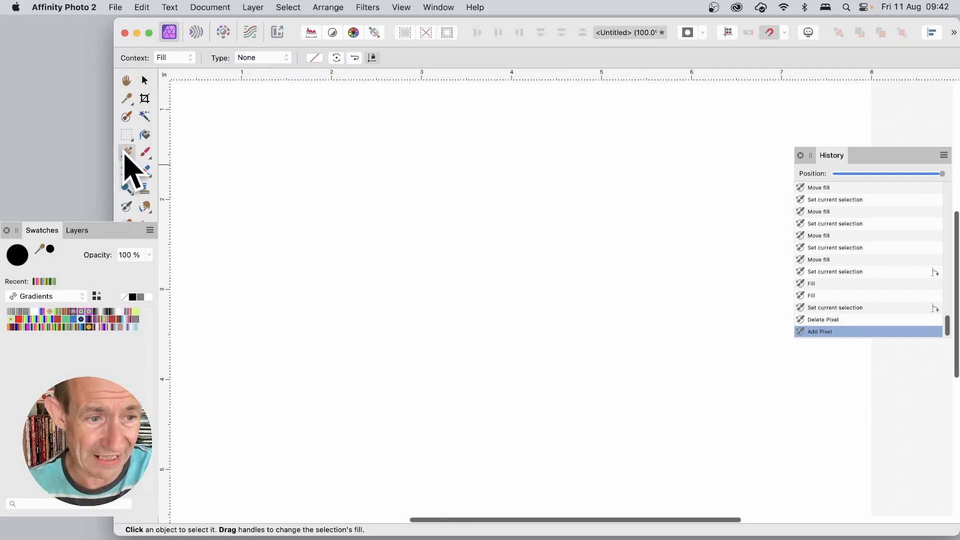
pyautogui.click(89, 327)
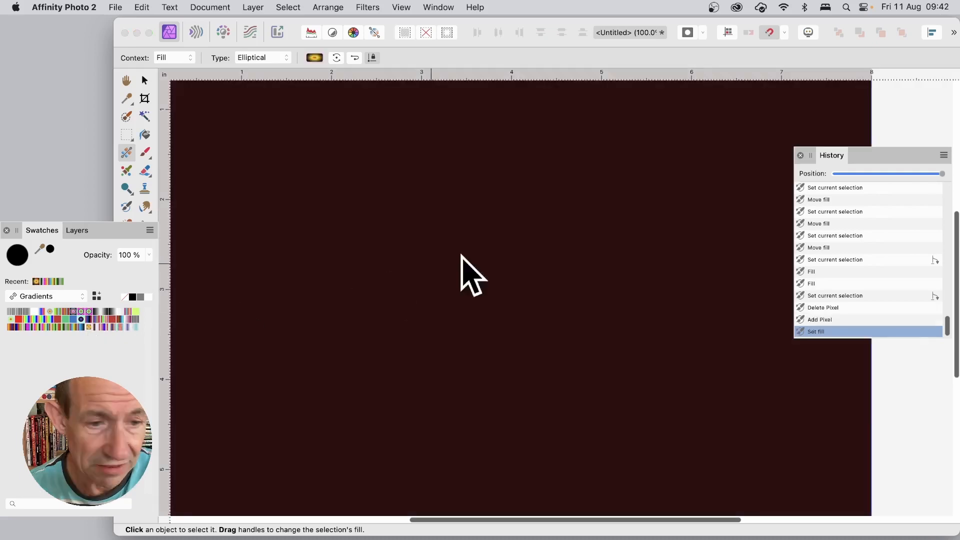
pyautogui.moveTo(466, 266); pyautogui.dragTo(655, 386)
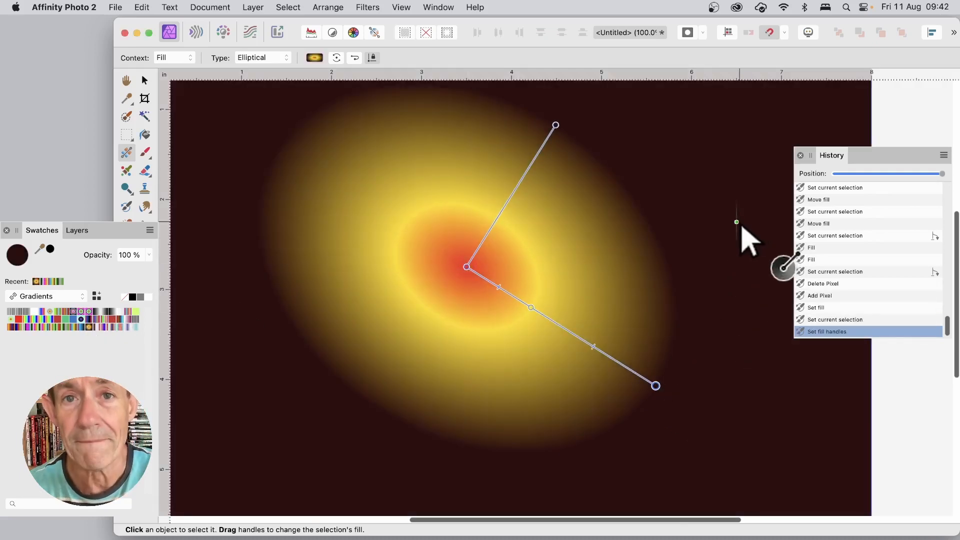
pyautogui.moveTo(389, 183); pyautogui.dragTo(401, 338)
pyautogui.moveTo(702, 198); pyautogui.dragTo(557, 346)
pyautogui.moveTo(414, 245); pyautogui.dragTo(506, 405)
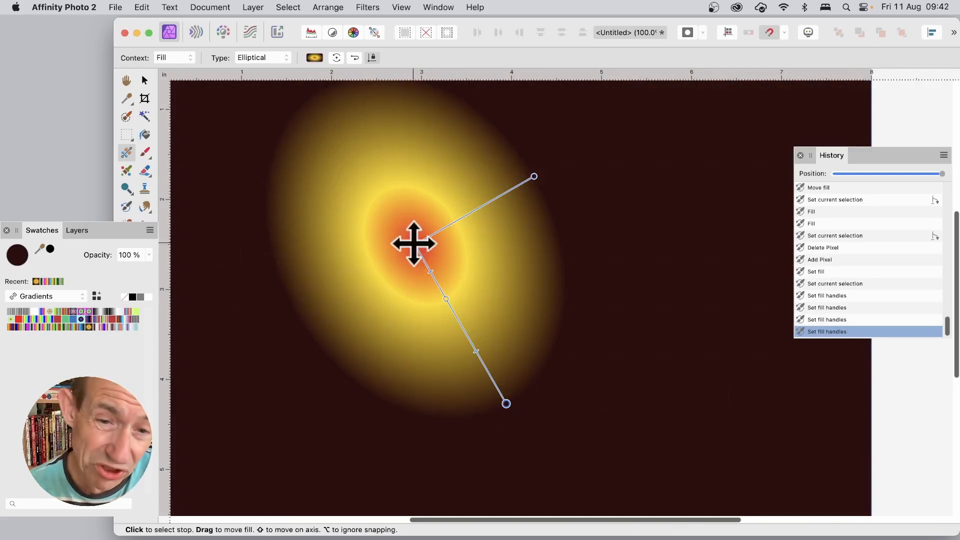
# Step: Move the gradient's centre toward the lower right of the canvas
pyautogui.moveTo(413, 243); pyautogui.dragTo(377, 128)
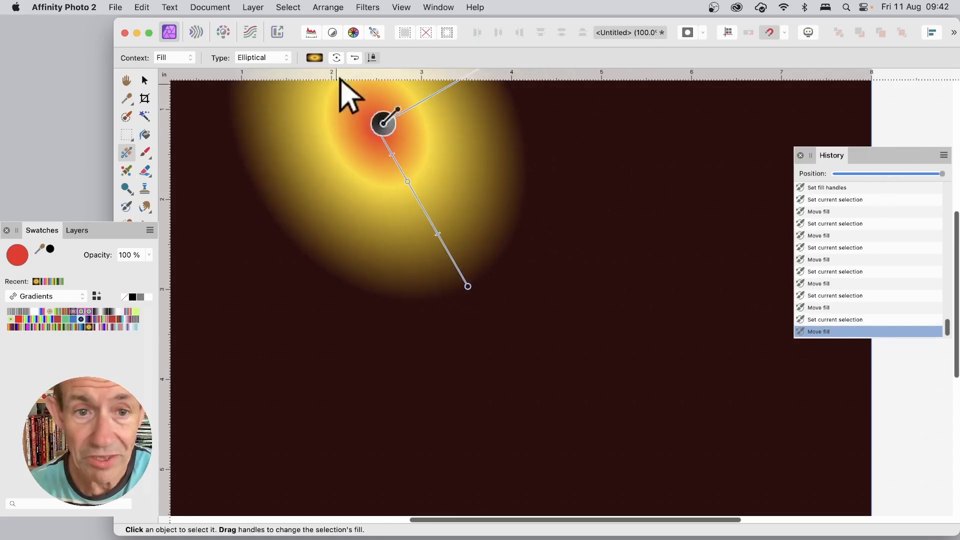
pyautogui.moveTo(376, 128); pyautogui.dragTo(615, 388)
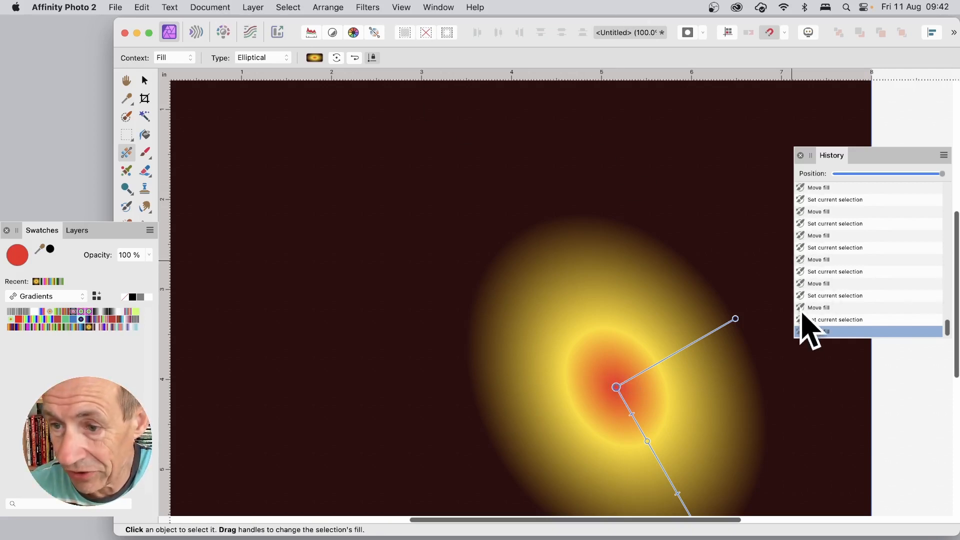
pyautogui.click(802, 237)
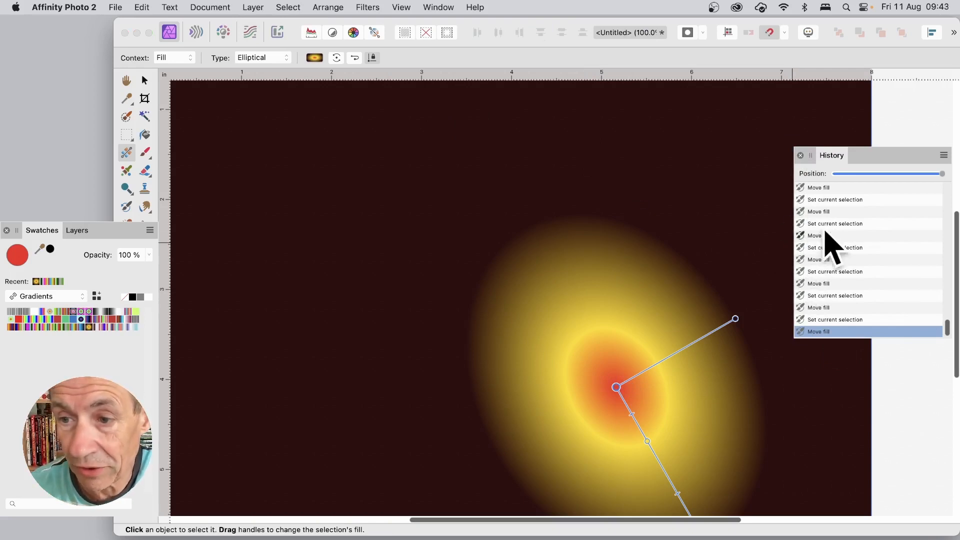
# Step: Fill the layer from History using the Difference blend mode at 100% opacity
pyautogui.click(142, 7)
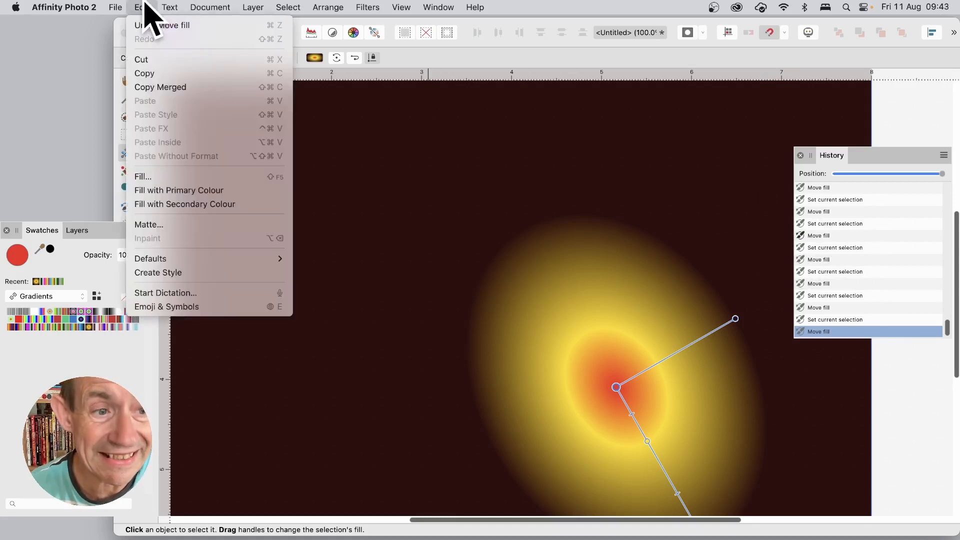
pyautogui.click(153, 177)
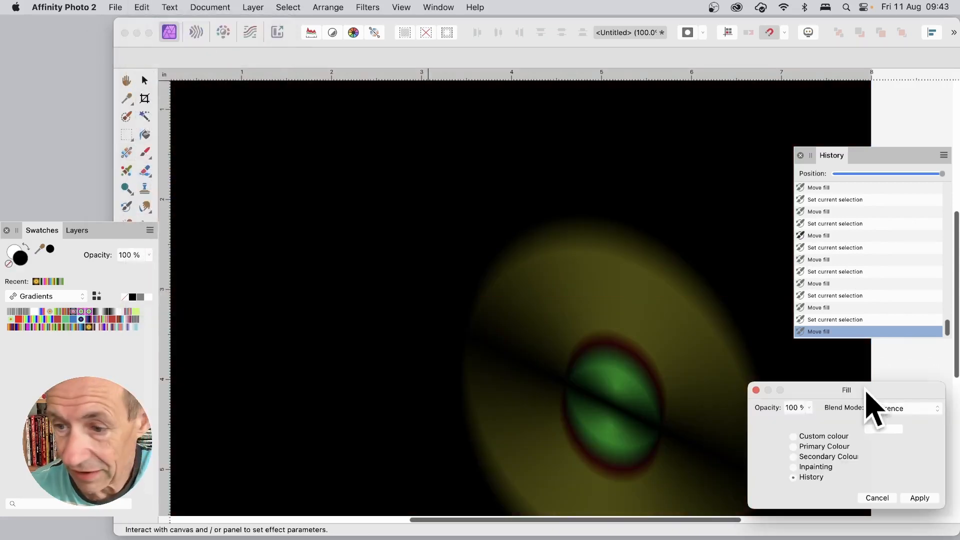
pyautogui.moveTo(864, 390); pyautogui.dragTo(422, 151)
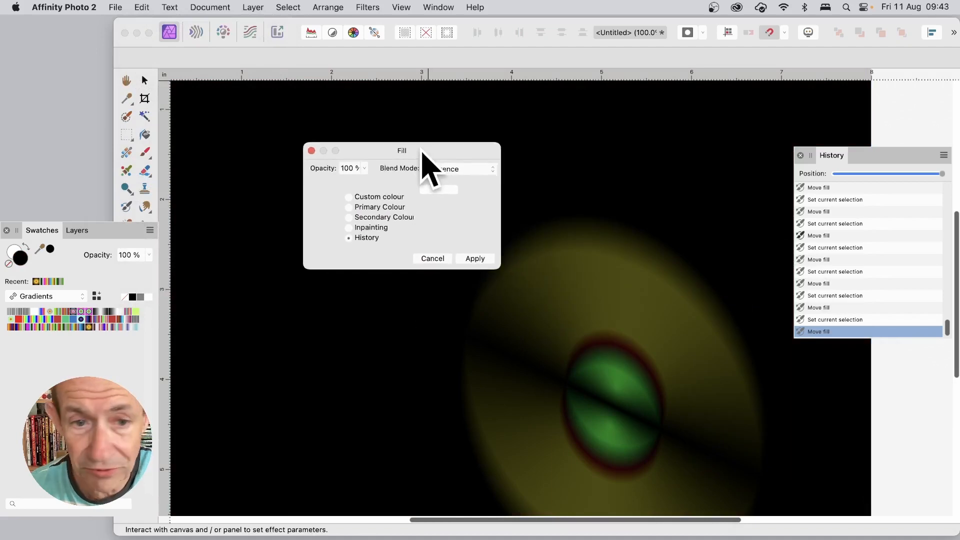
pyautogui.click(476, 170)
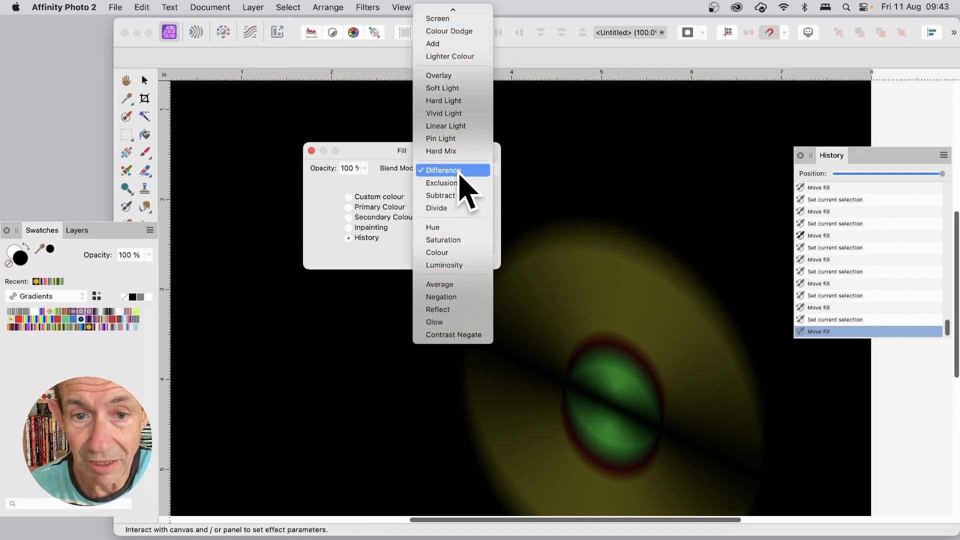
pyautogui.click(460, 171)
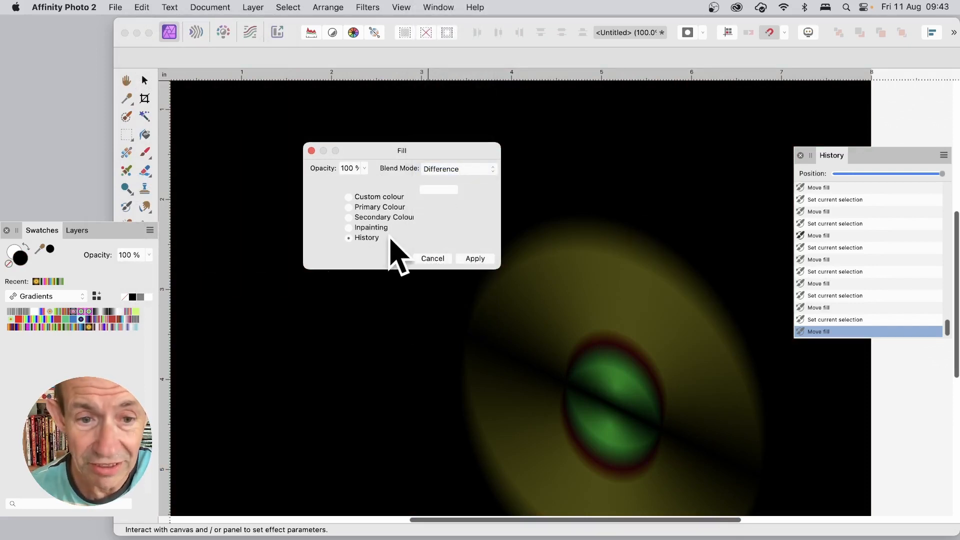
pyautogui.click(475, 258)
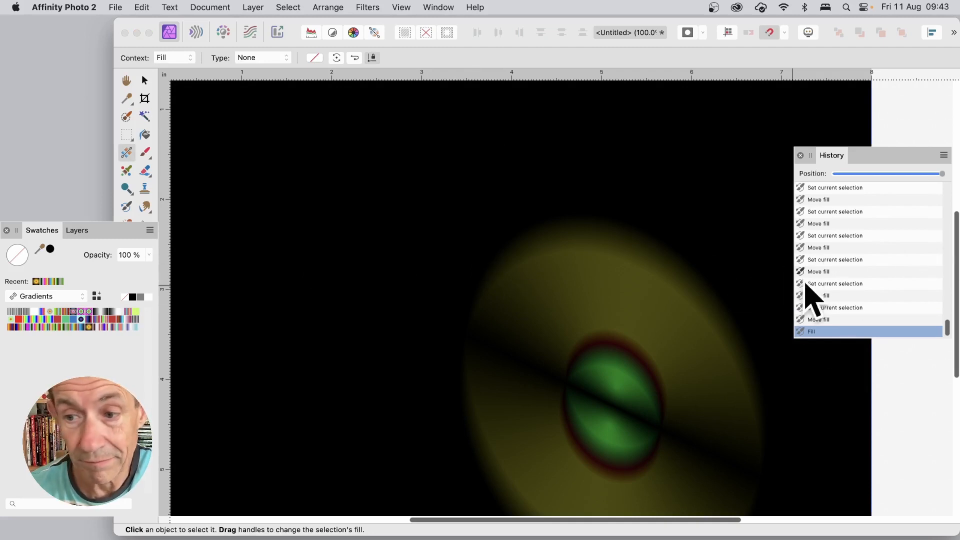
# Step: Apply a second History fill with the Difference blend mode
pyautogui.click(147, 5)
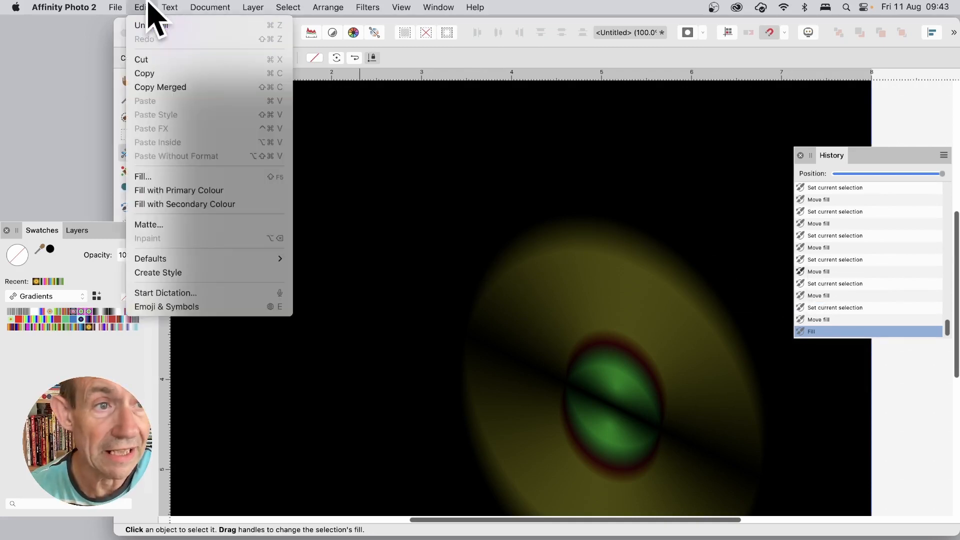
pyautogui.click(163, 176)
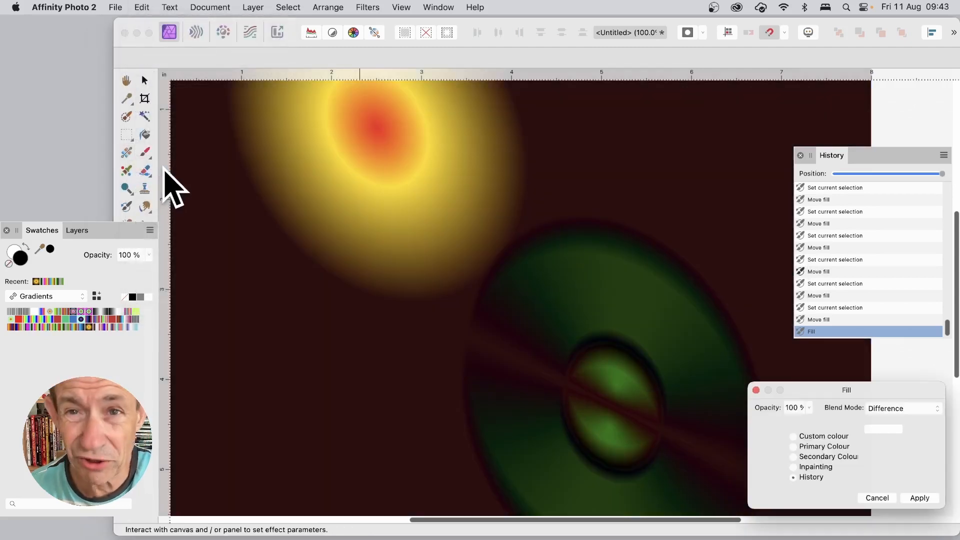
pyautogui.moveTo(858, 392); pyautogui.dragTo(548, 159)
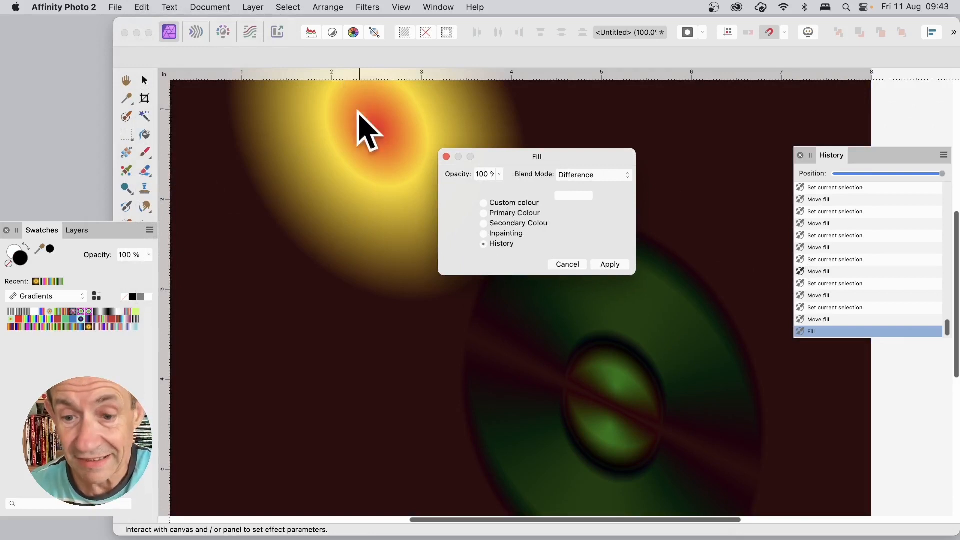
pyautogui.click(609, 263)
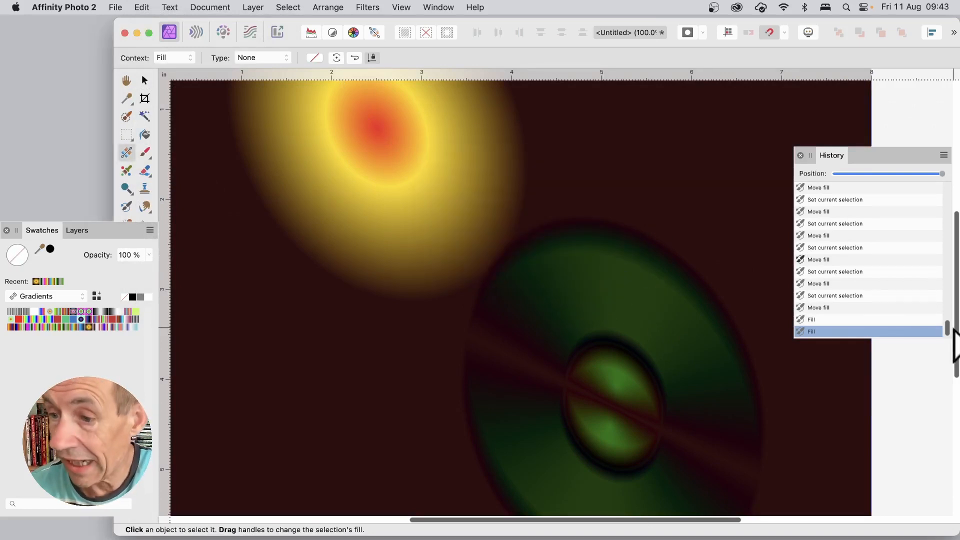
# Step: Fill the layer from History with the Hard Mix blend mode
pyautogui.moveTo(945, 326); pyautogui.dragTo(948, 247)
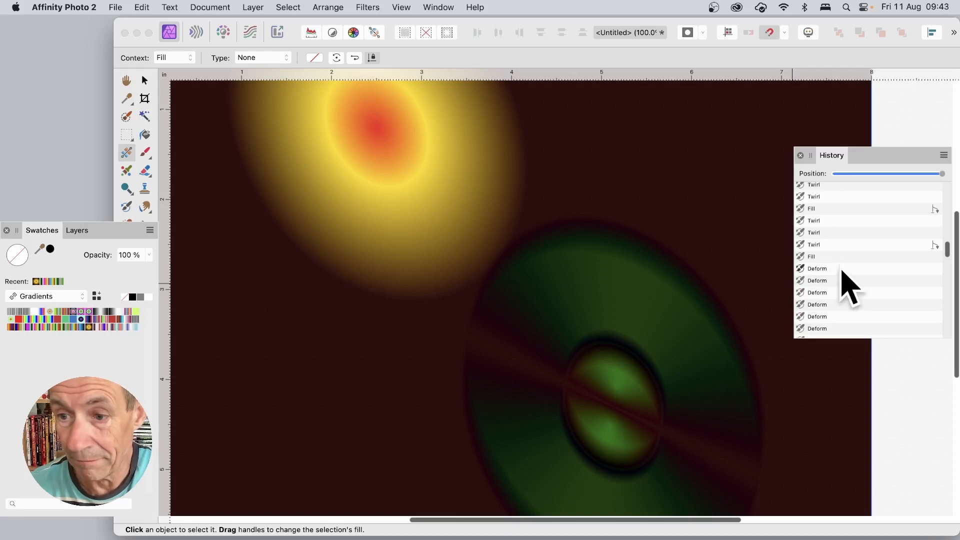
pyautogui.click(142, 7)
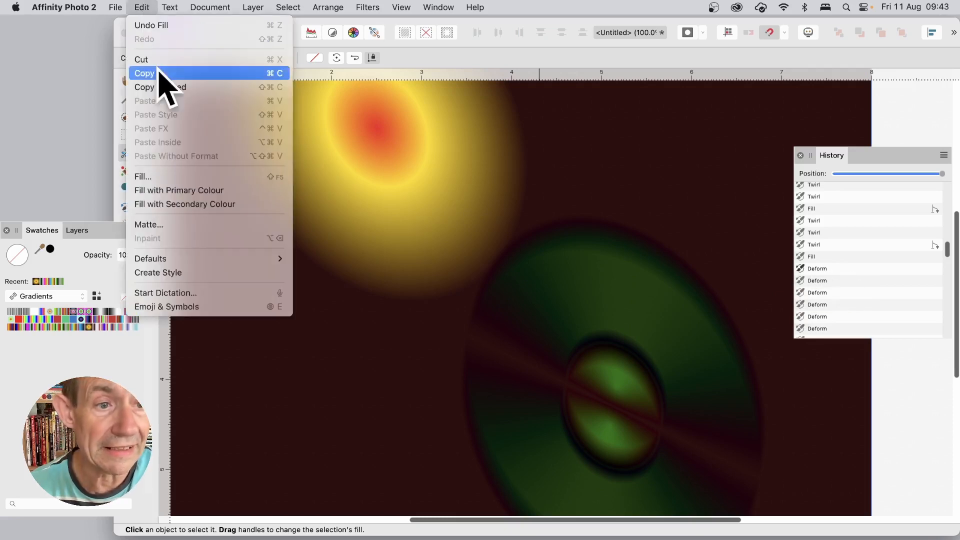
pyautogui.click(186, 178)
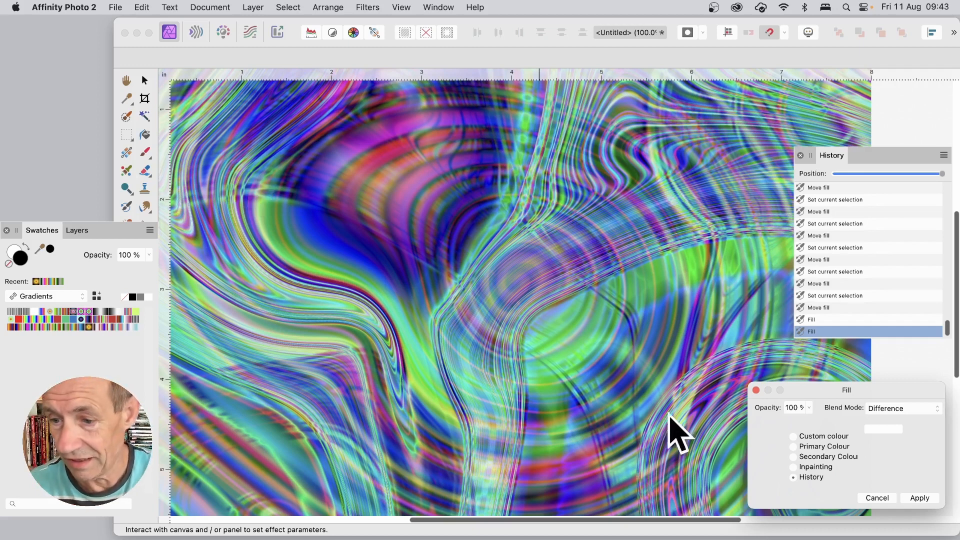
pyautogui.moveTo(875, 390); pyautogui.dragTo(509, 187)
pyautogui.click(529, 205)
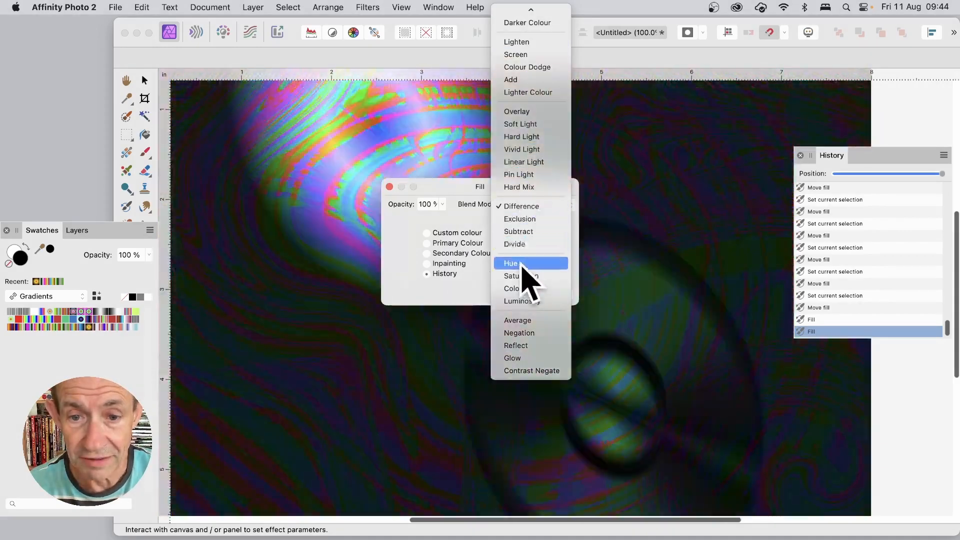
pyautogui.click(520, 262)
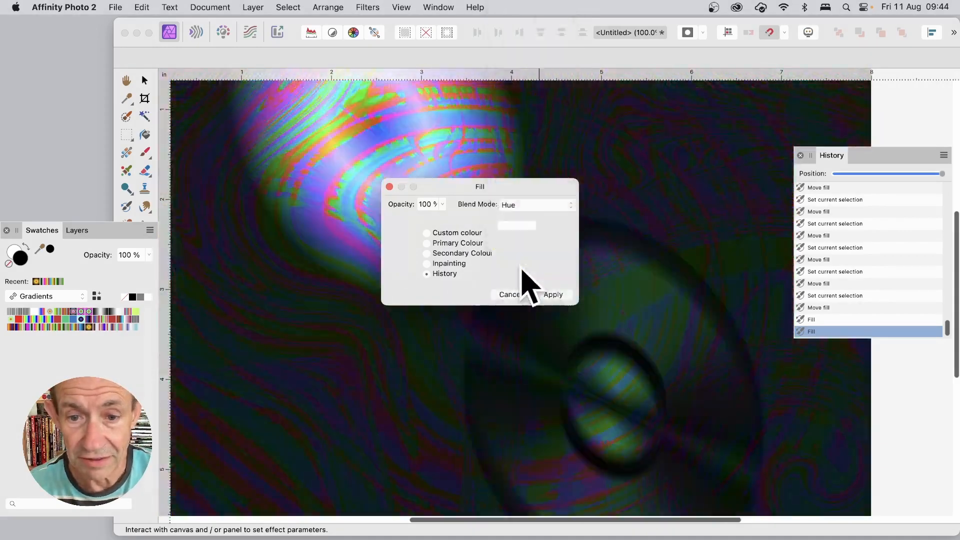
pyautogui.click(554, 204)
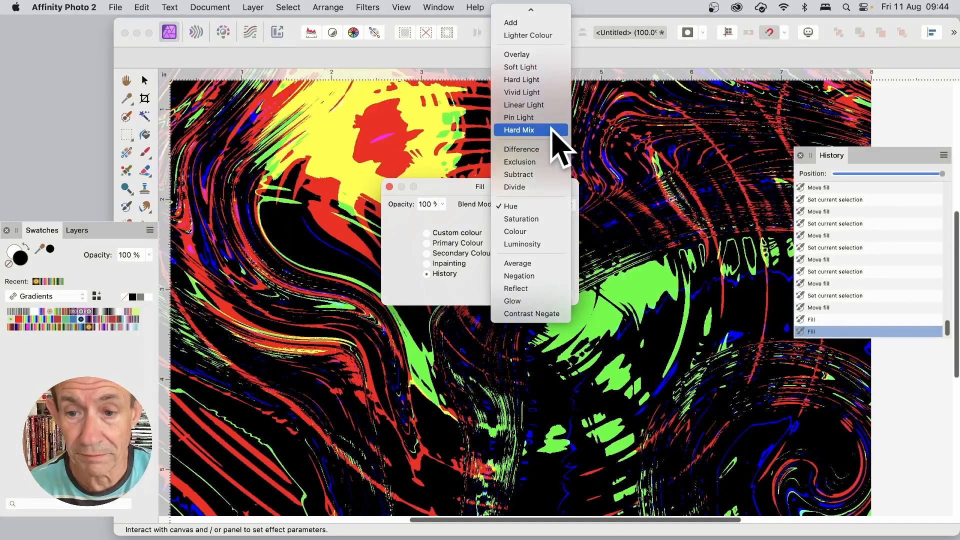
pyautogui.click(551, 128)
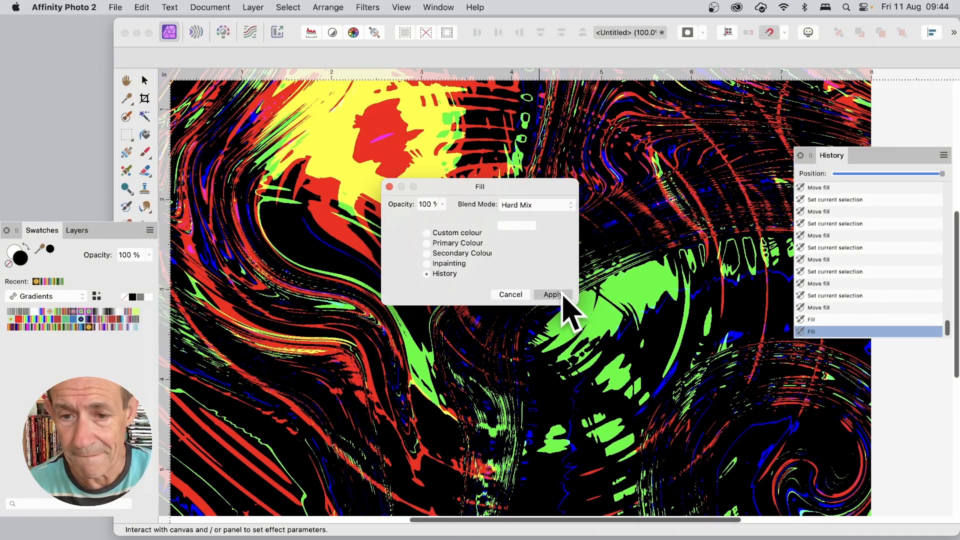
pyautogui.click(552, 295)
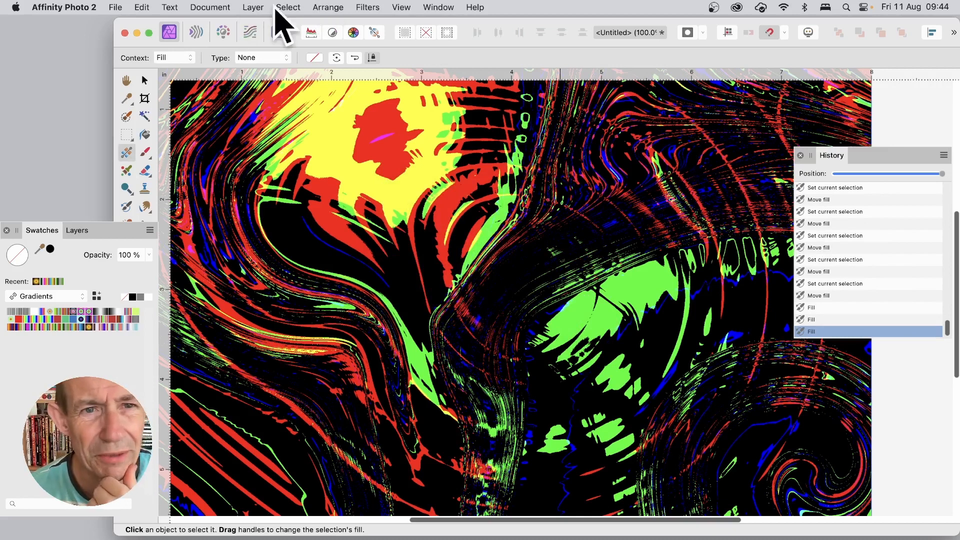
# Step: Apply a Gaussian Blur to the layer
pyautogui.click(376, 6)
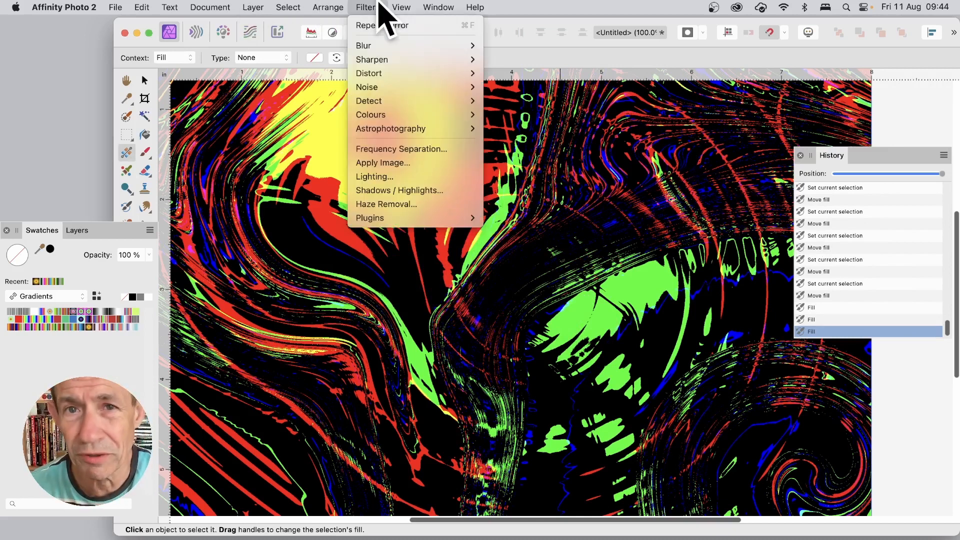
pyautogui.moveTo(378, 46)
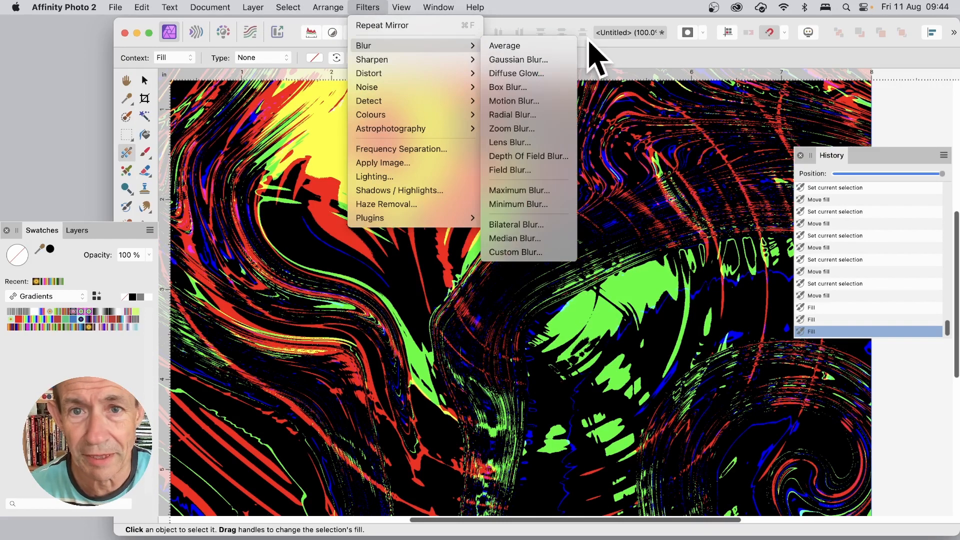
pyautogui.click(548, 60)
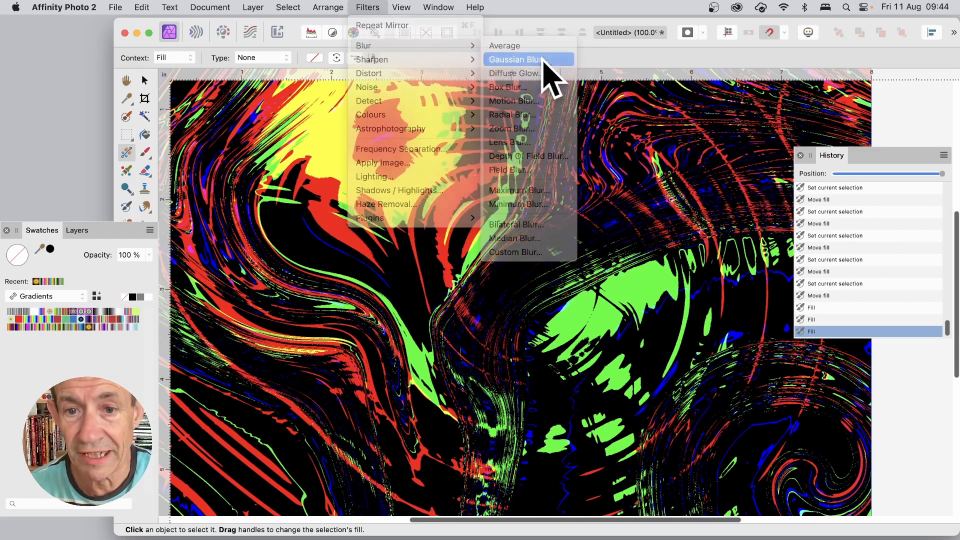
pyautogui.moveTo(808, 479); pyautogui.dragTo(855, 511)
pyautogui.click(920, 498)
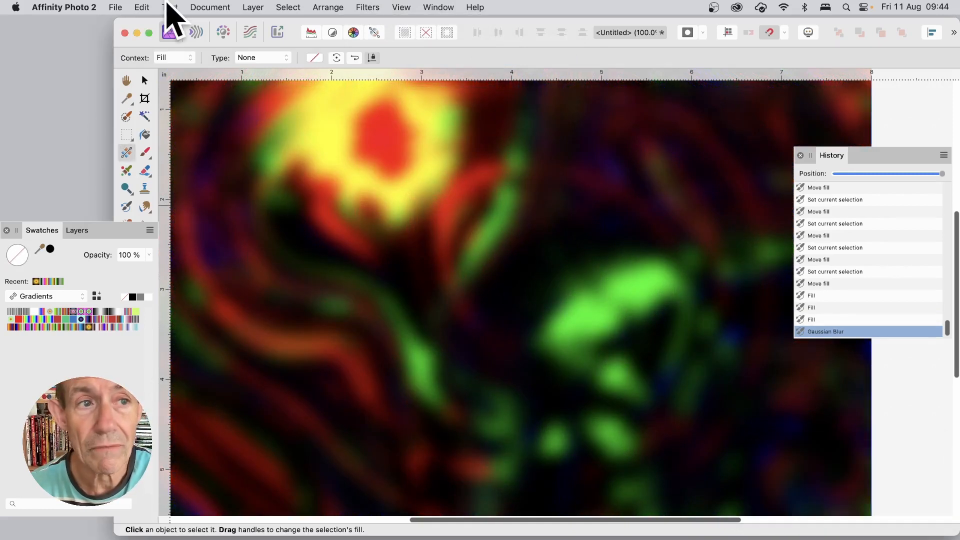
# Step: Fill the layer from an earlier Deform history state using the Difference blend mode at 100% opacity
pyautogui.click(143, 7)
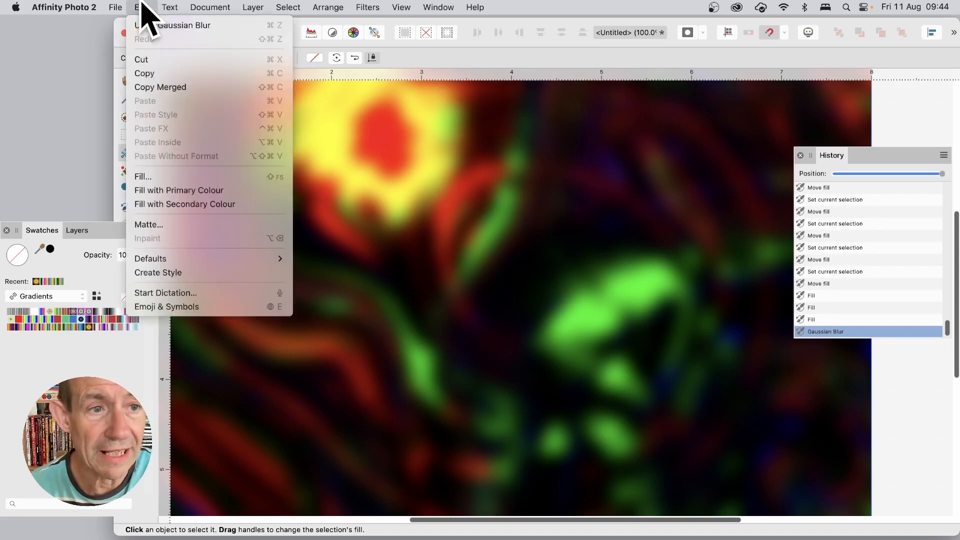
pyautogui.click(171, 175)
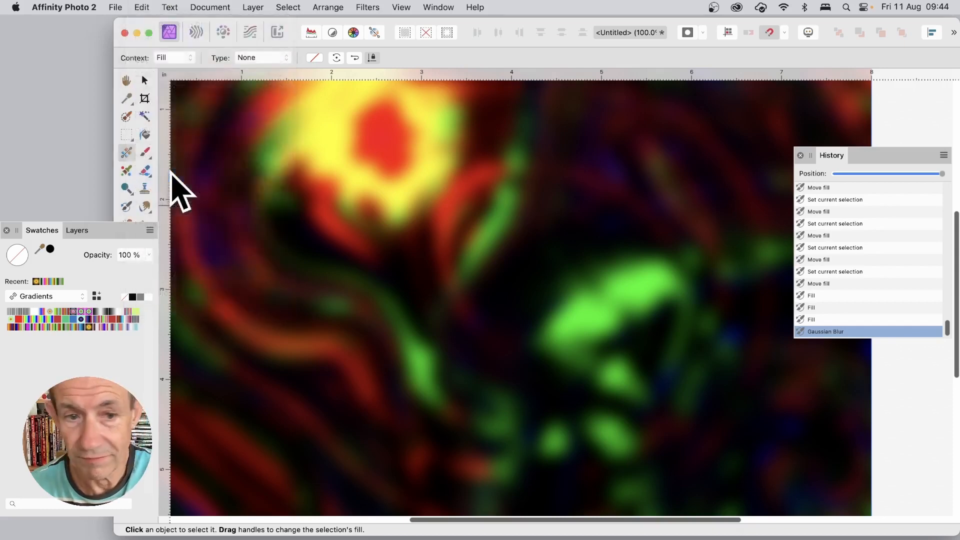
pyautogui.moveTo(883, 390); pyautogui.dragTo(403, 209)
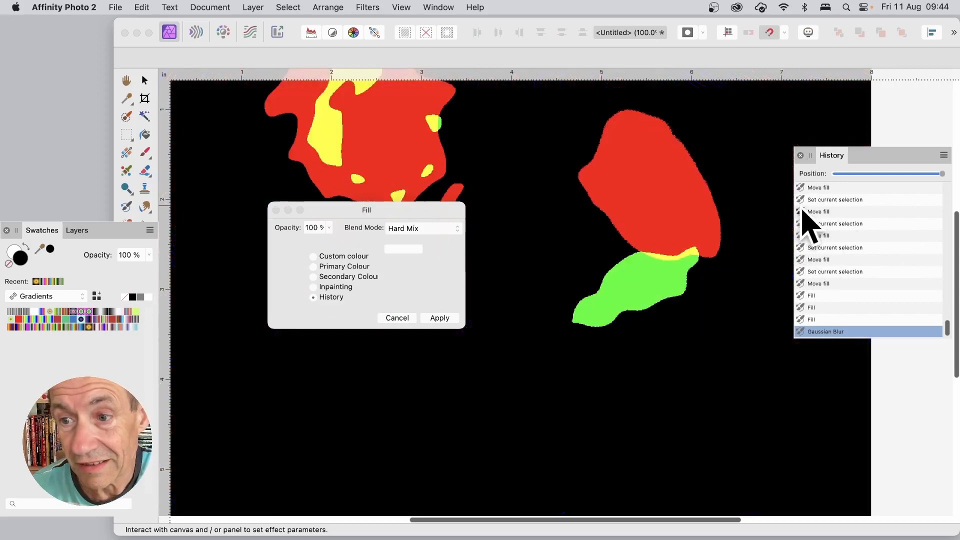
pyautogui.click(803, 188)
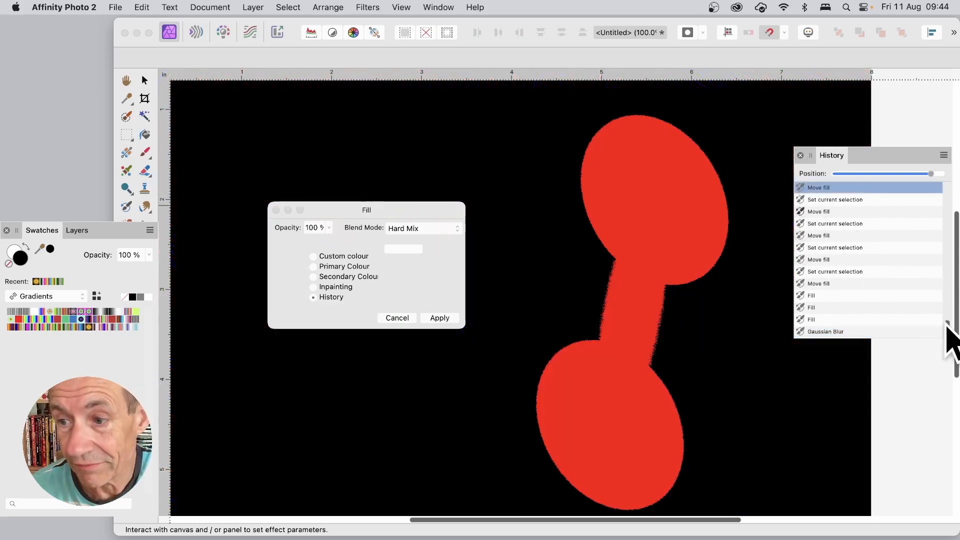
pyautogui.moveTo(946, 322); pyautogui.dragTo(944, 290)
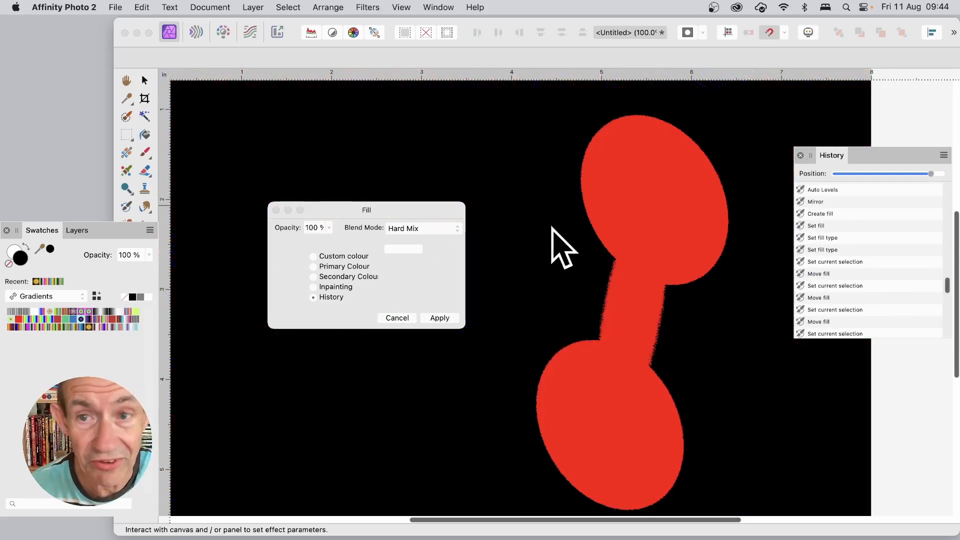
pyautogui.click(804, 213)
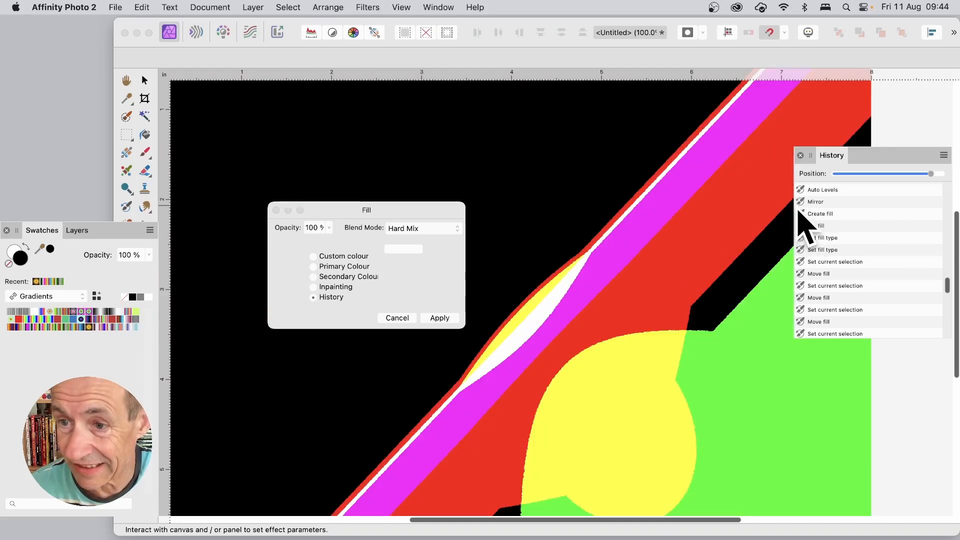
pyautogui.click(411, 230)
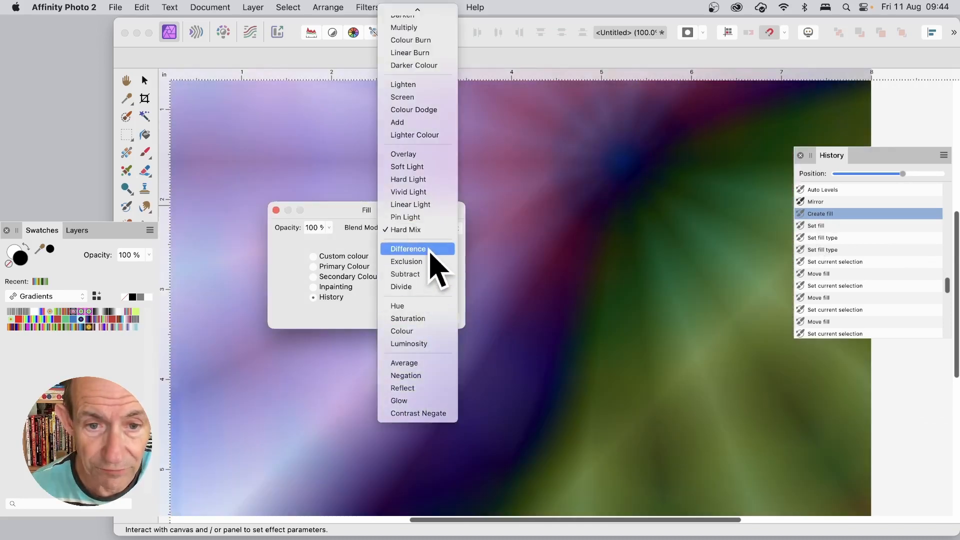
pyautogui.click(431, 249)
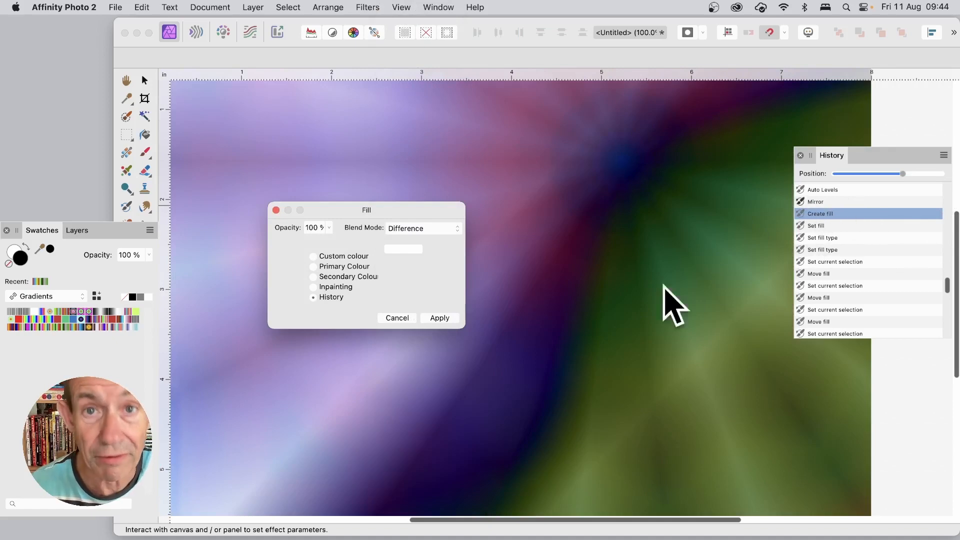
pyautogui.scroll(2, 949, 283)
pyautogui.scroll(5, 900, 280)
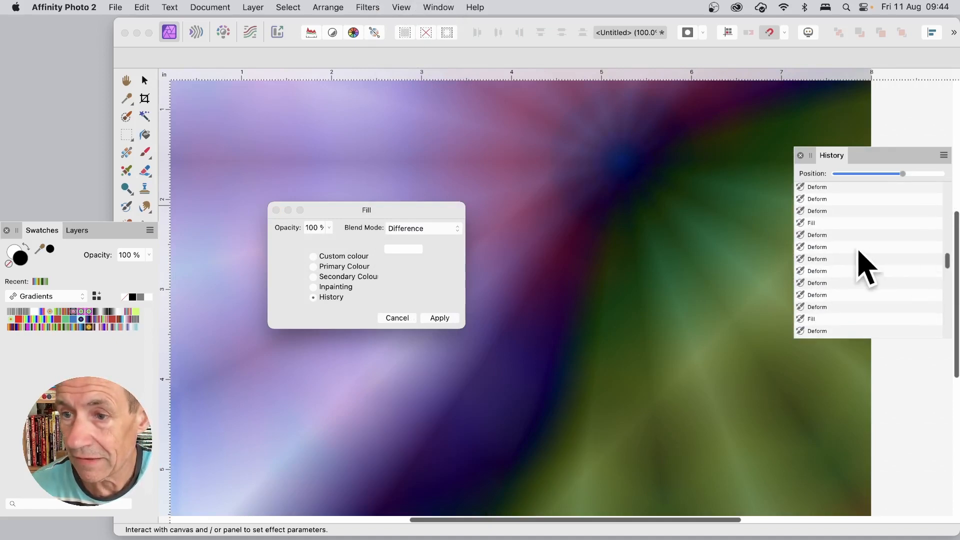
pyautogui.click(800, 235)
pyautogui.click(801, 224)
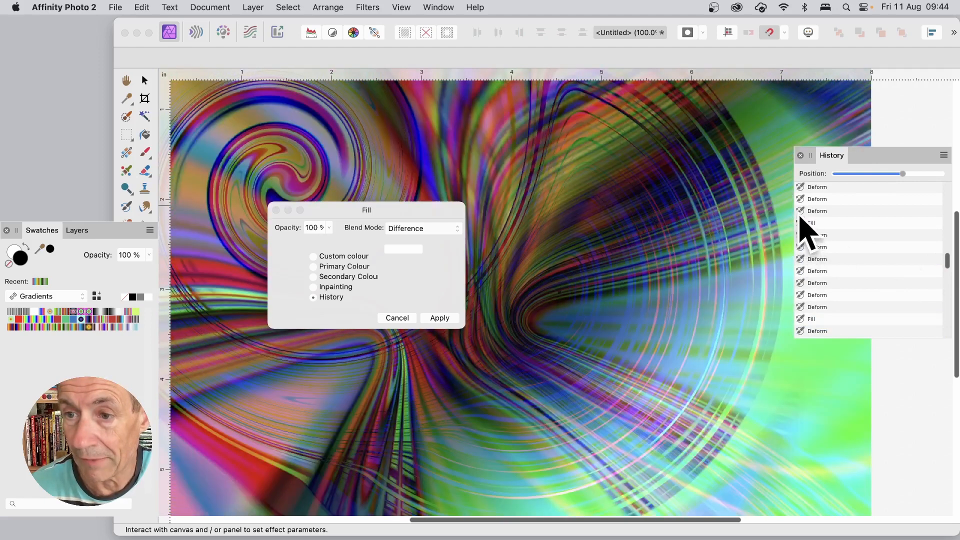
pyautogui.click(799, 198)
pyautogui.click(802, 189)
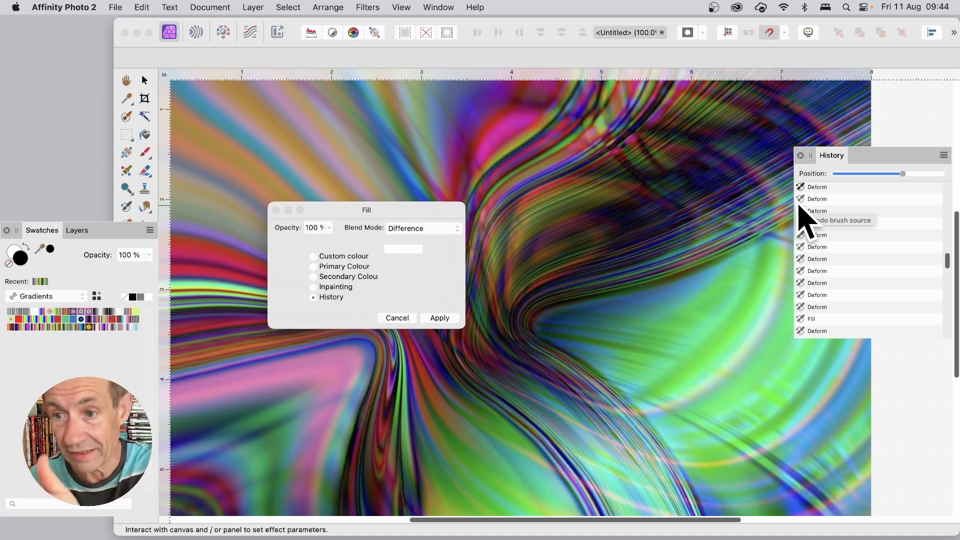
pyautogui.click(448, 319)
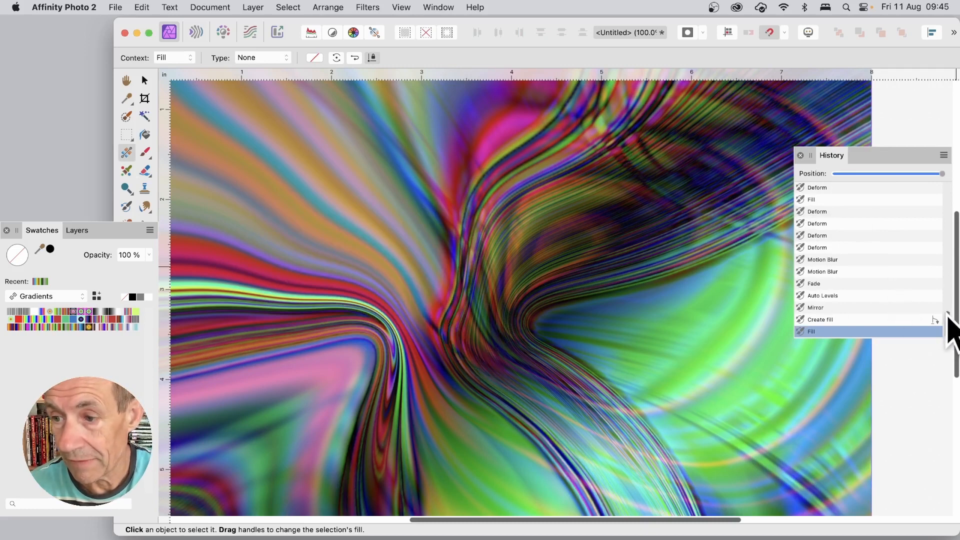
# Step: Apply another Difference History fill, sampling an earlier Twirl state from the history list
pyautogui.moveTo(948, 314); pyautogui.dragTo(950, 254)
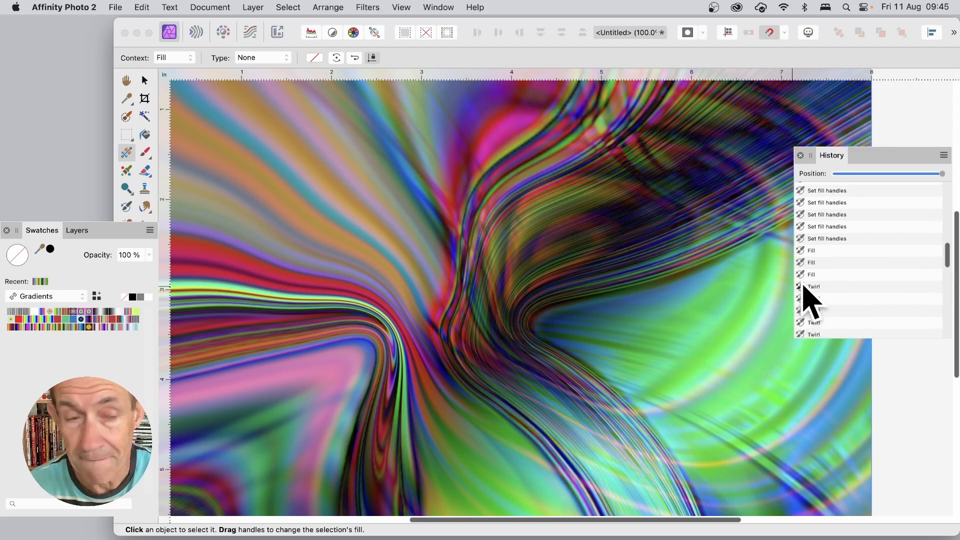
pyautogui.click(140, 7)
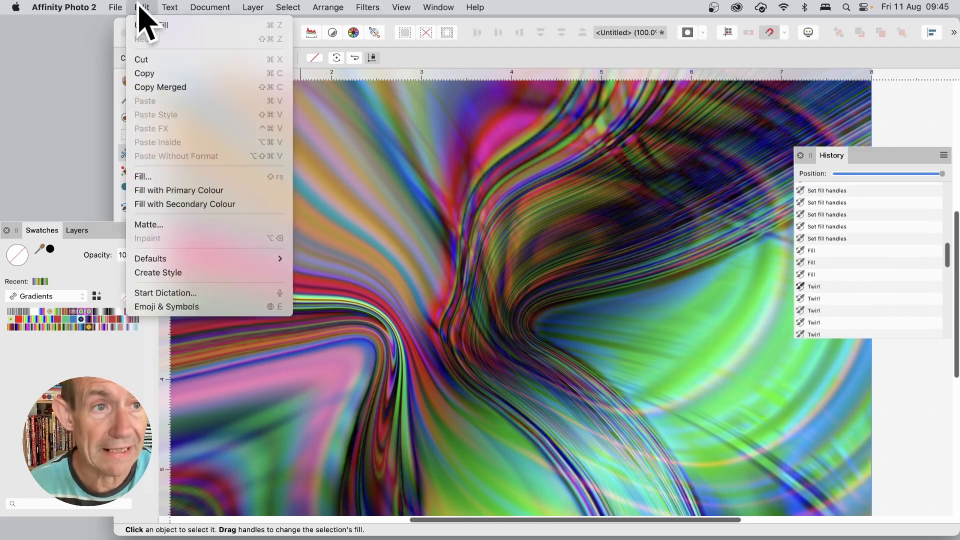
pyautogui.click(172, 178)
pyautogui.moveTo(820, 388); pyautogui.dragTo(470, 231)
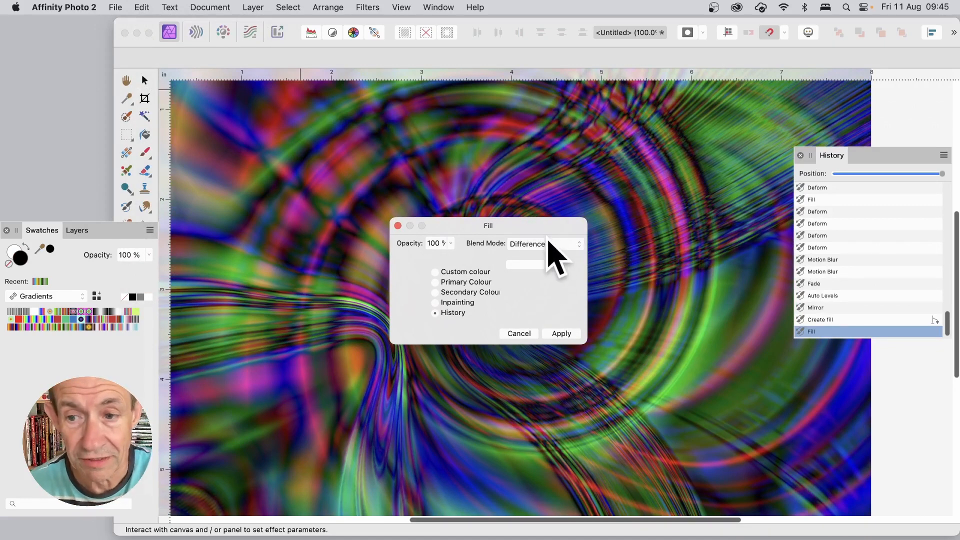
pyautogui.click(801, 294)
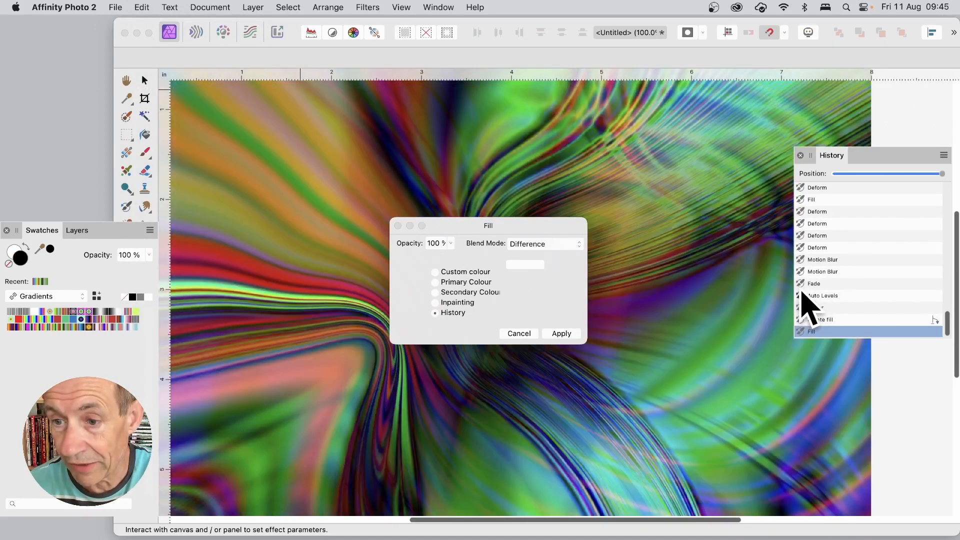
pyautogui.click(801, 272)
pyautogui.click(802, 260)
pyautogui.click(801, 247)
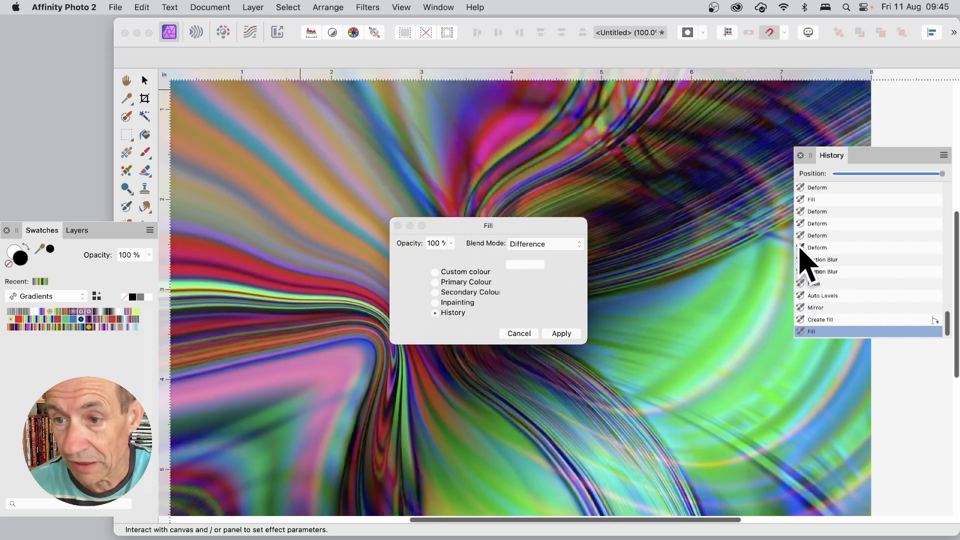
pyautogui.click(802, 236)
pyautogui.click(802, 224)
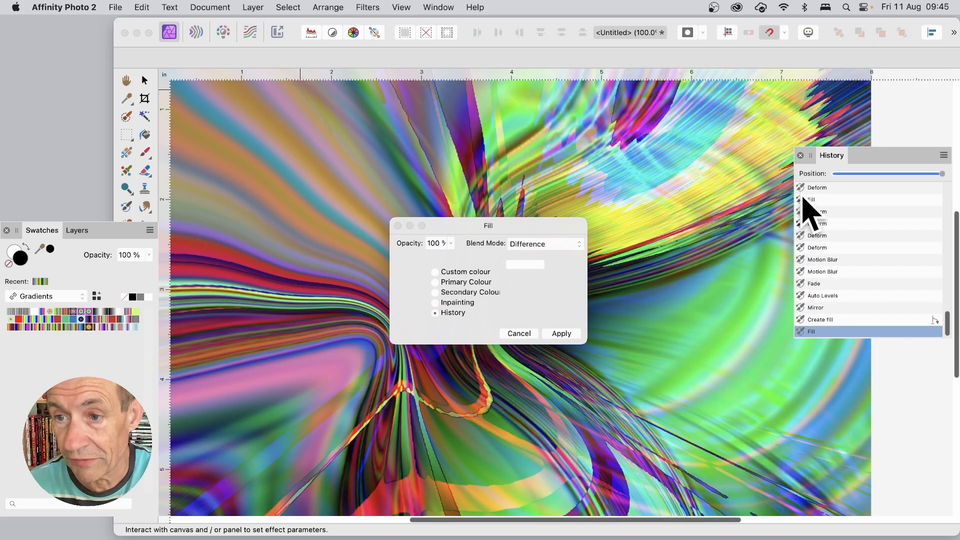
pyautogui.click(802, 199)
pyautogui.moveTo(939, 313); pyautogui.dragTo(933, 258)
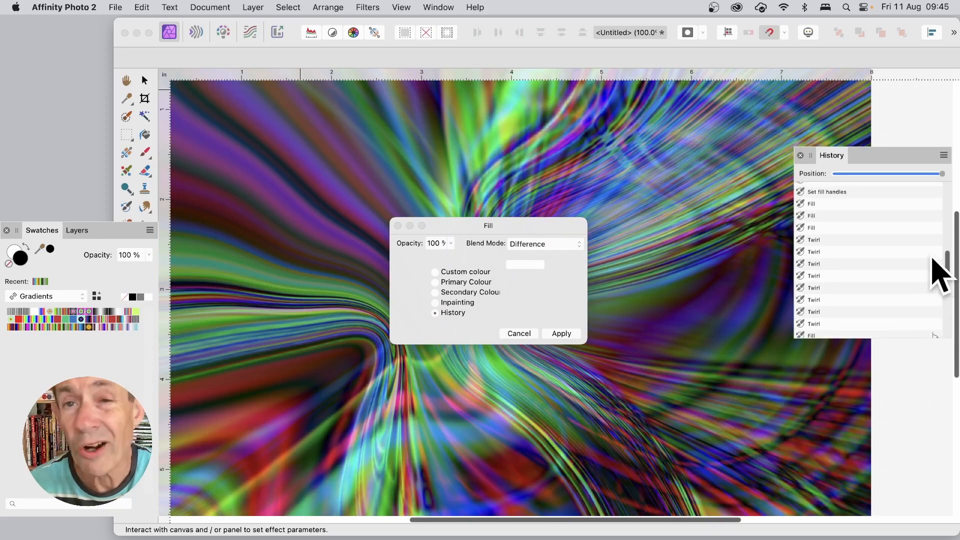
pyautogui.click(801, 227)
pyautogui.click(802, 239)
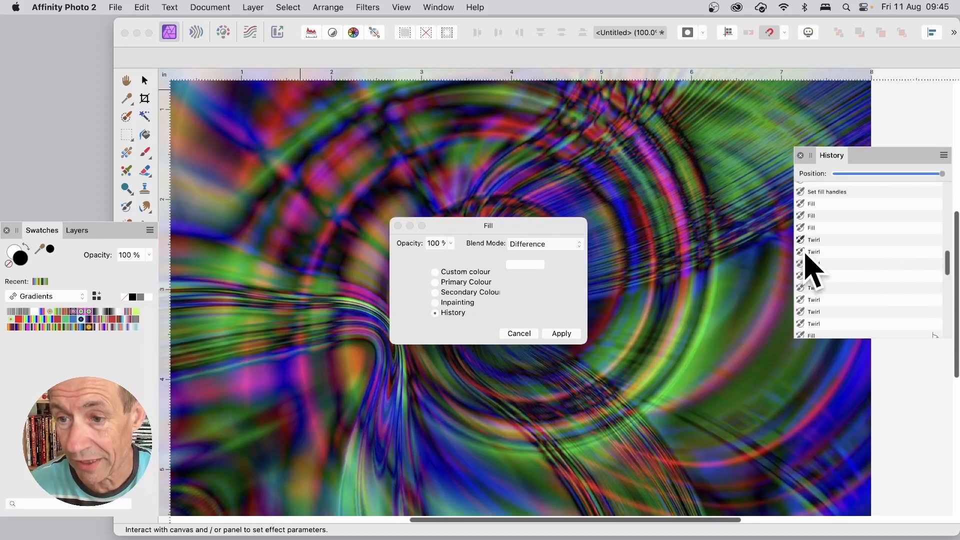
pyautogui.click(804, 253)
pyautogui.click(814, 264)
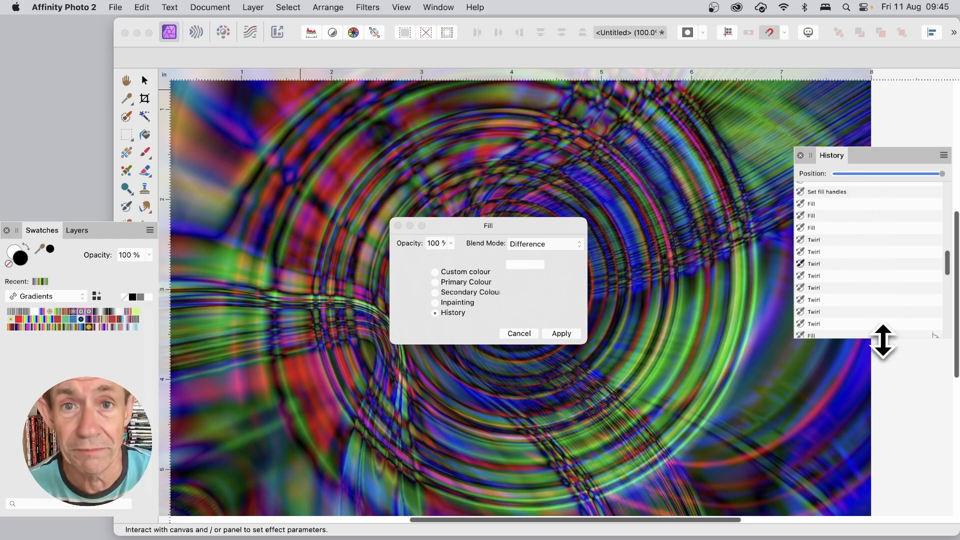
pyautogui.click(570, 334)
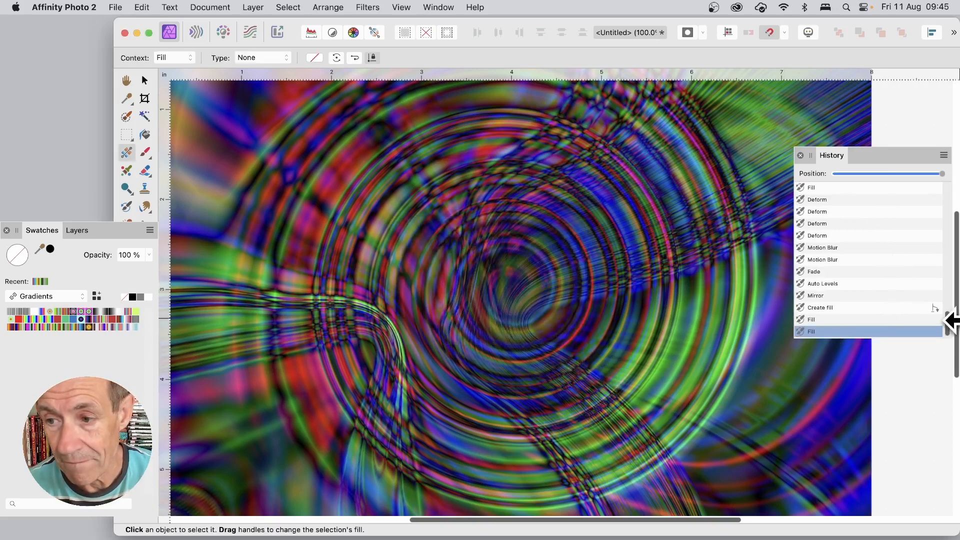
# Step: Add a further Difference History fill sampled from an earlier Motion Blur state
pyautogui.moveTo(946, 322); pyautogui.dragTo(945, 268)
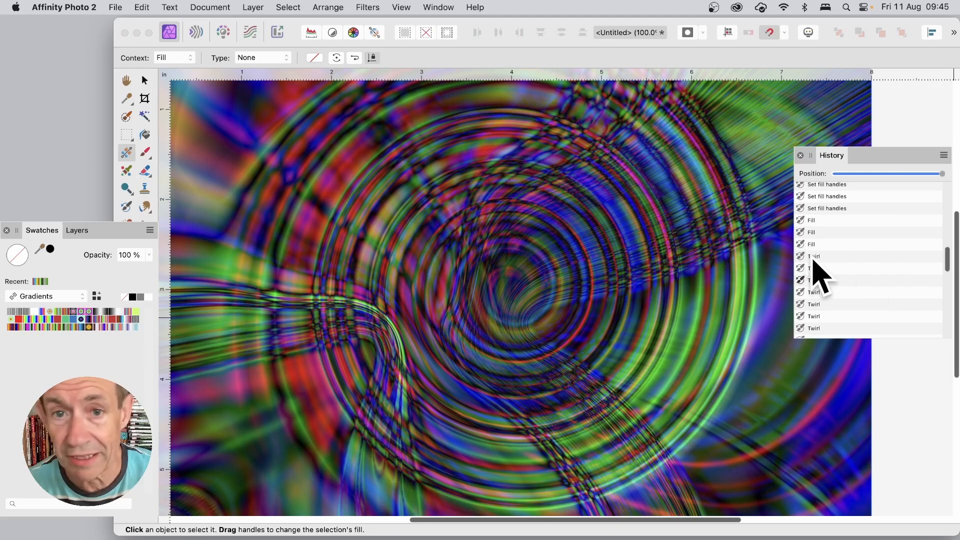
pyautogui.click(142, 7)
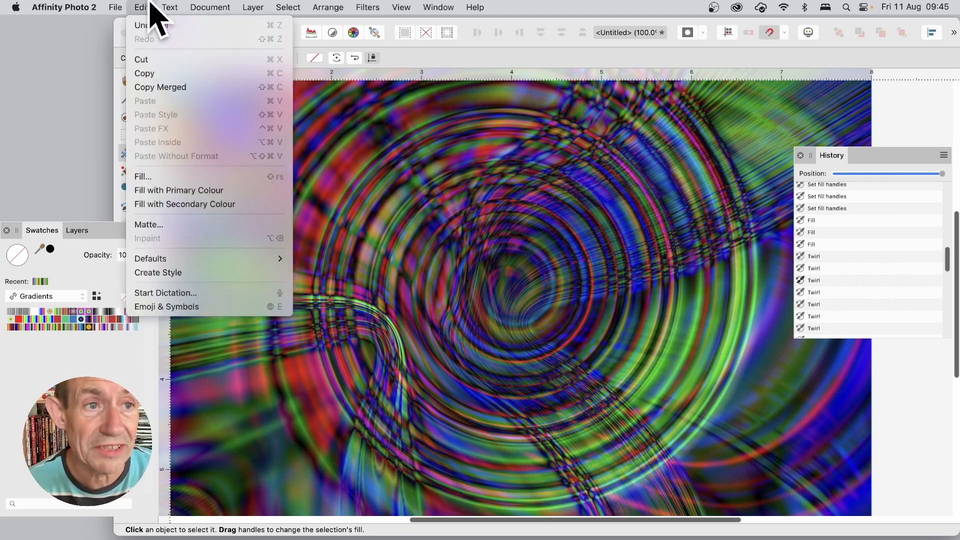
pyautogui.click(158, 176)
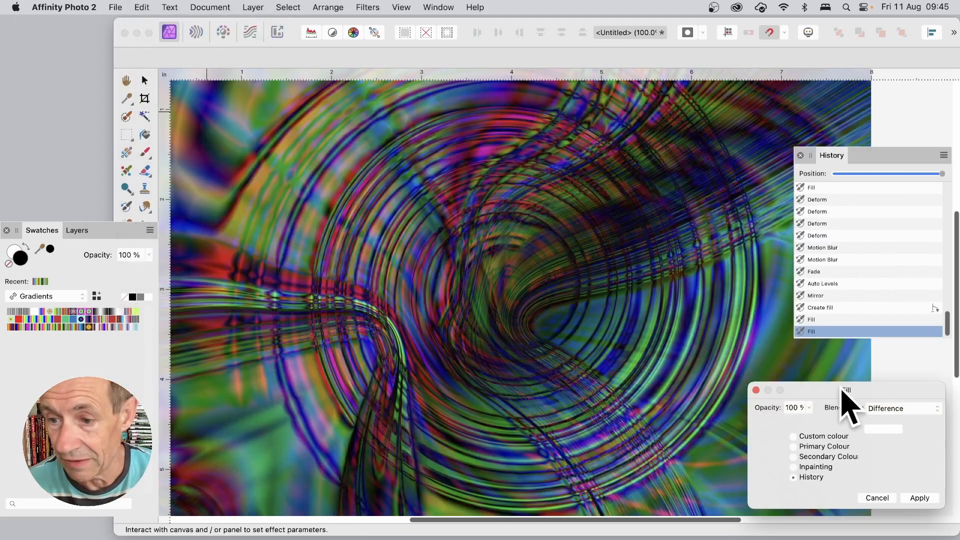
pyautogui.moveTo(844, 385); pyautogui.dragTo(575, 231)
pyautogui.click(800, 283)
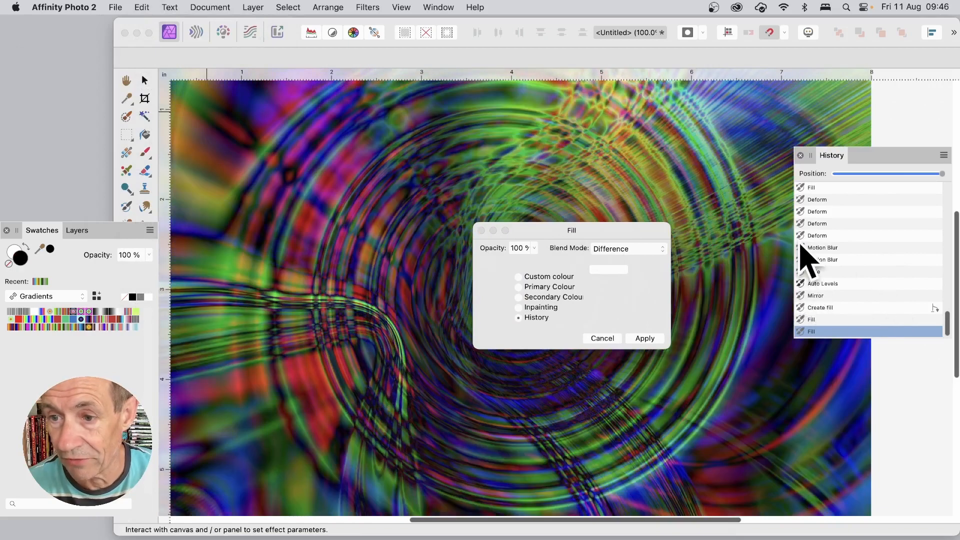
pyautogui.click(800, 245)
pyautogui.click(801, 226)
pyautogui.click(801, 242)
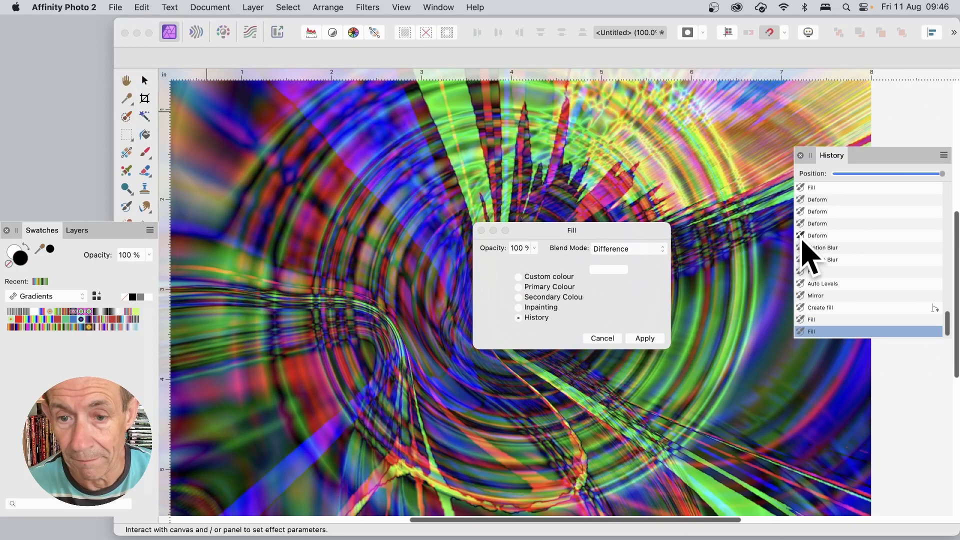
pyautogui.click(644, 339)
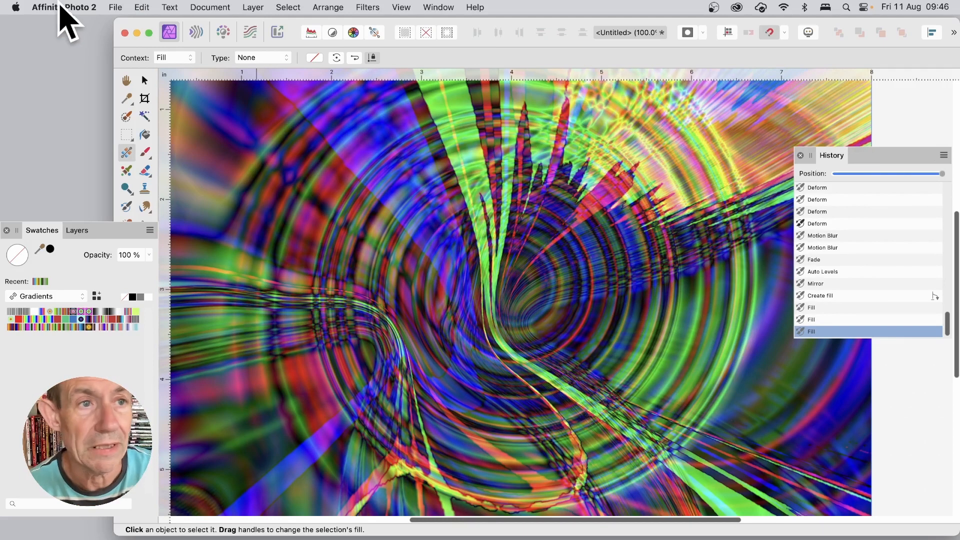
pyautogui.click(118, 7)
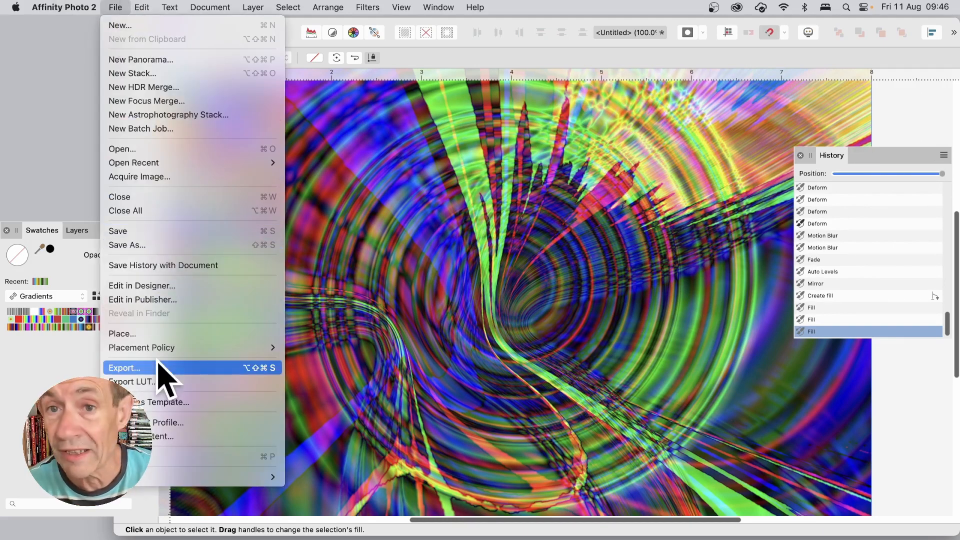
pyautogui.click(742, 345)
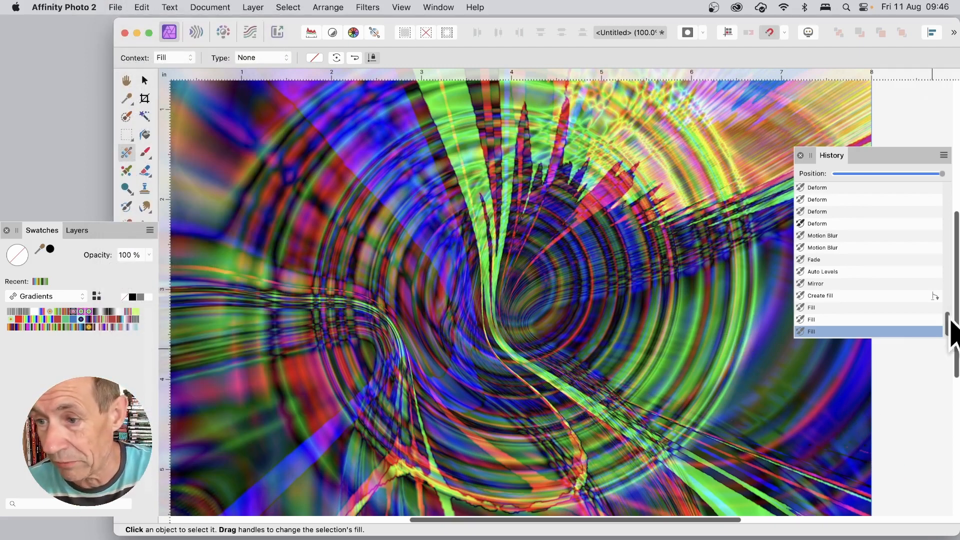
pyautogui.moveTo(947, 325); pyautogui.dragTo(946, 296)
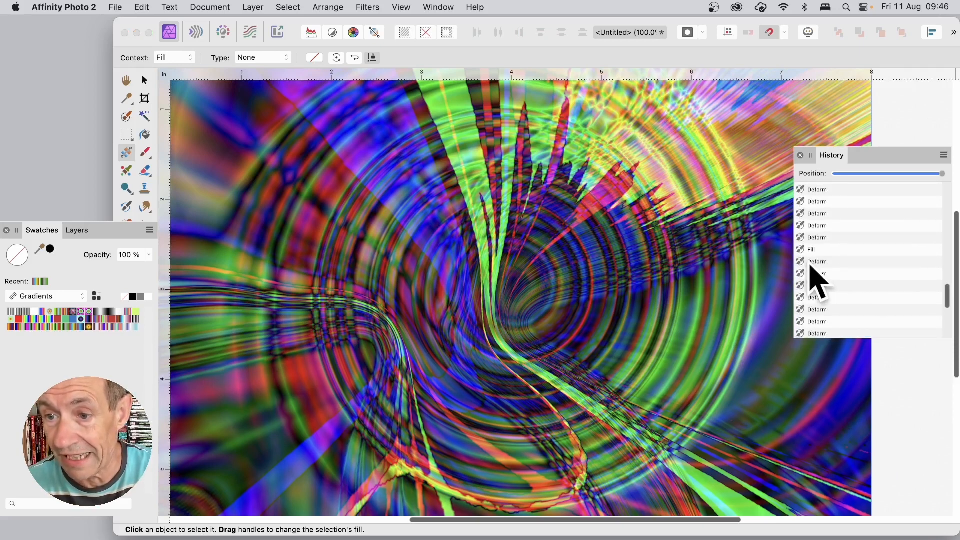
# Step: Fill the layer from History using the Lighten blend mode
pyautogui.click(142, 7)
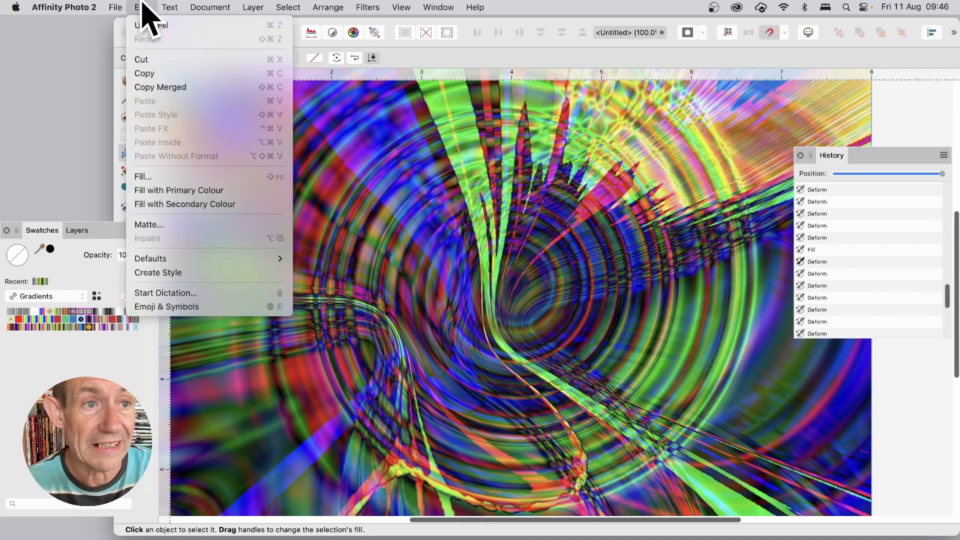
pyautogui.click(165, 178)
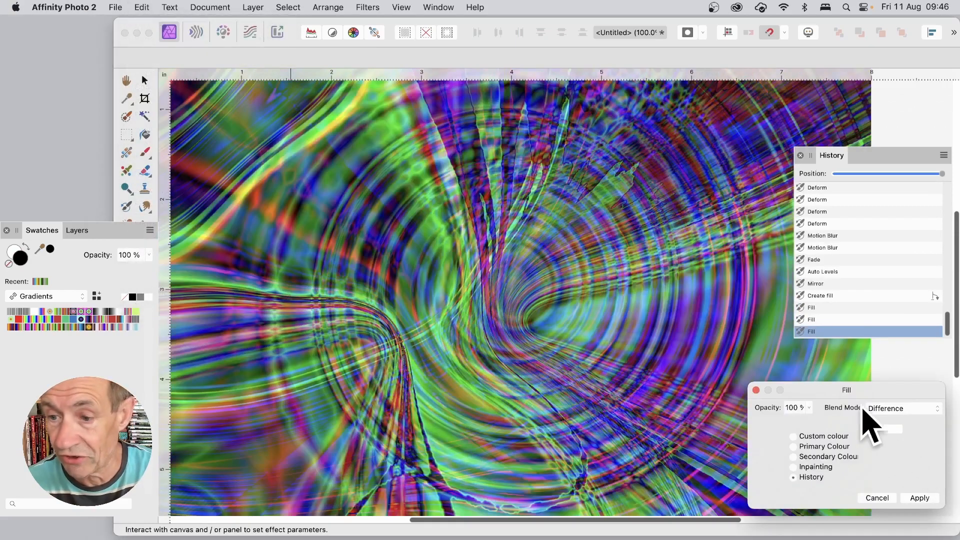
pyautogui.moveTo(868, 389); pyautogui.dragTo(631, 223)
pyautogui.click(640, 238)
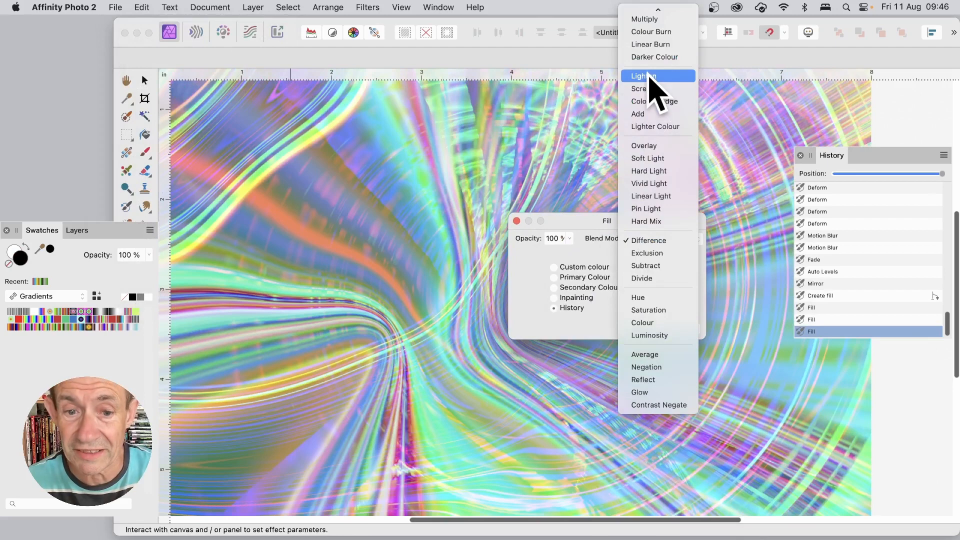
pyautogui.click(649, 76)
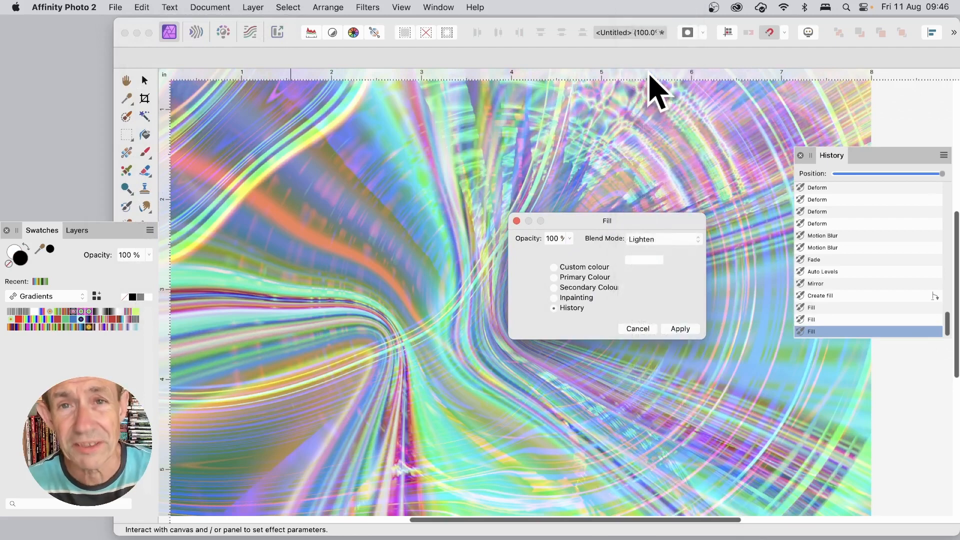
pyautogui.click(685, 332)
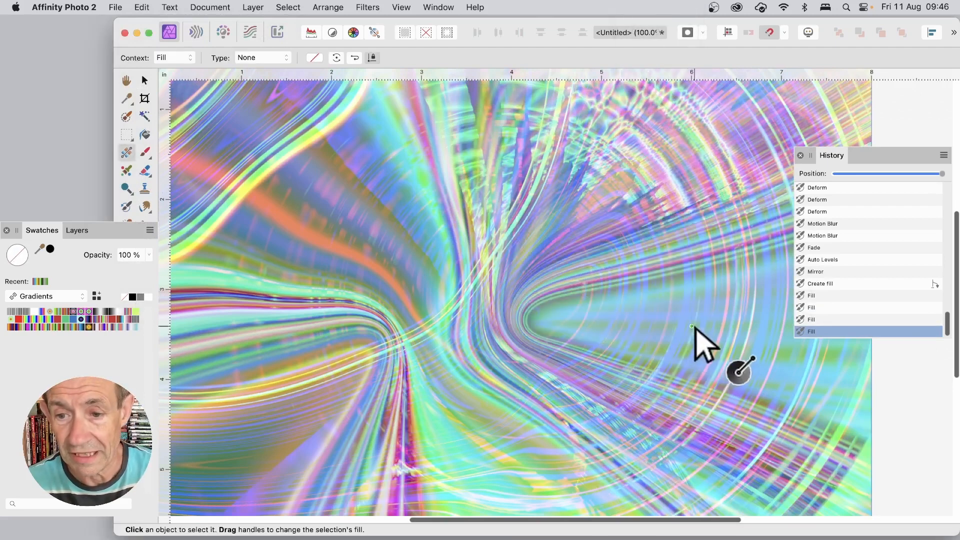